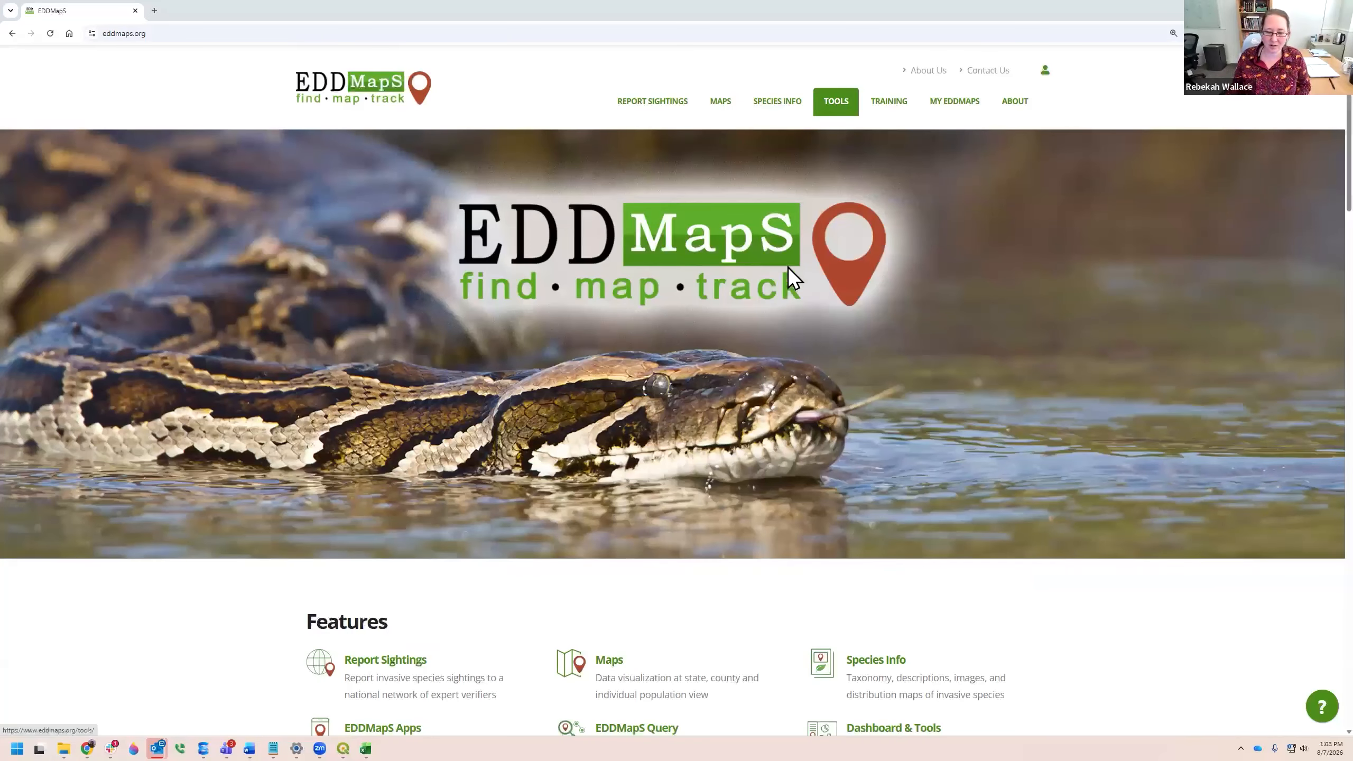
- Open the EDDMapS Query tool from the site's features and look through its simple filter options
{"action": "scroll", "coordinate": [791, 394], "scroll_direction": "down", "scroll_amount": 5}
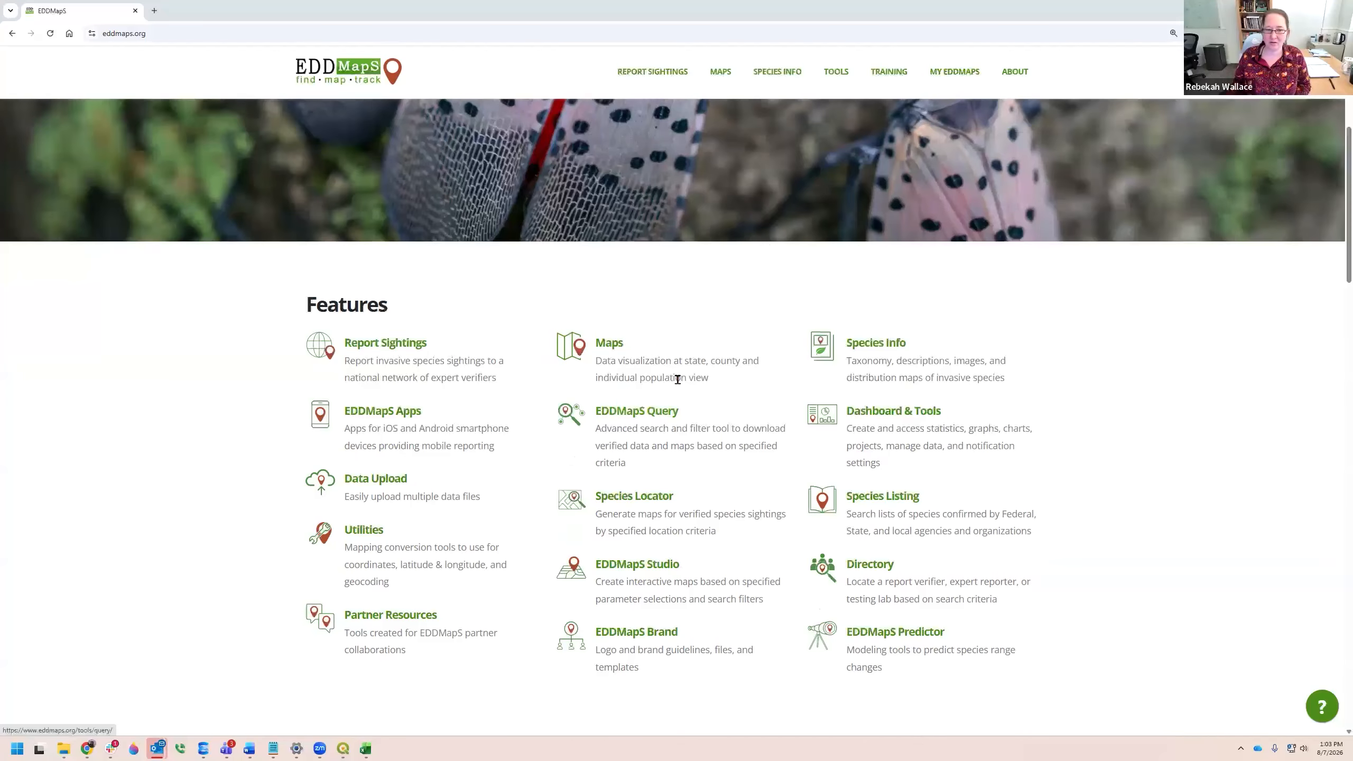
{"action": "left_click", "coordinate": [628, 410]}
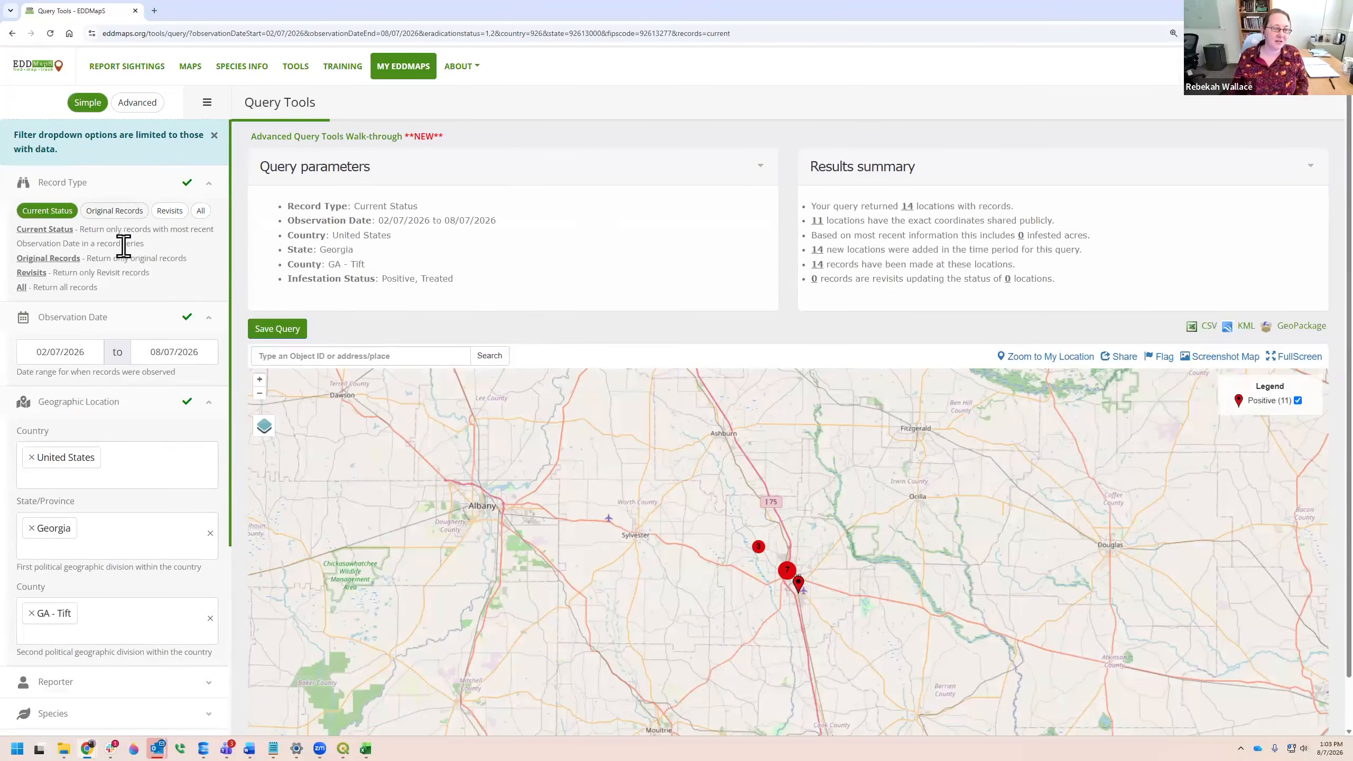
{"action": "scroll", "coordinate": [122, 242], "scroll_direction": "down", "scroll_amount": 5}
{"action": "scroll", "coordinate": [123, 245], "scroll_direction": "down", "scroll_amount": 1}
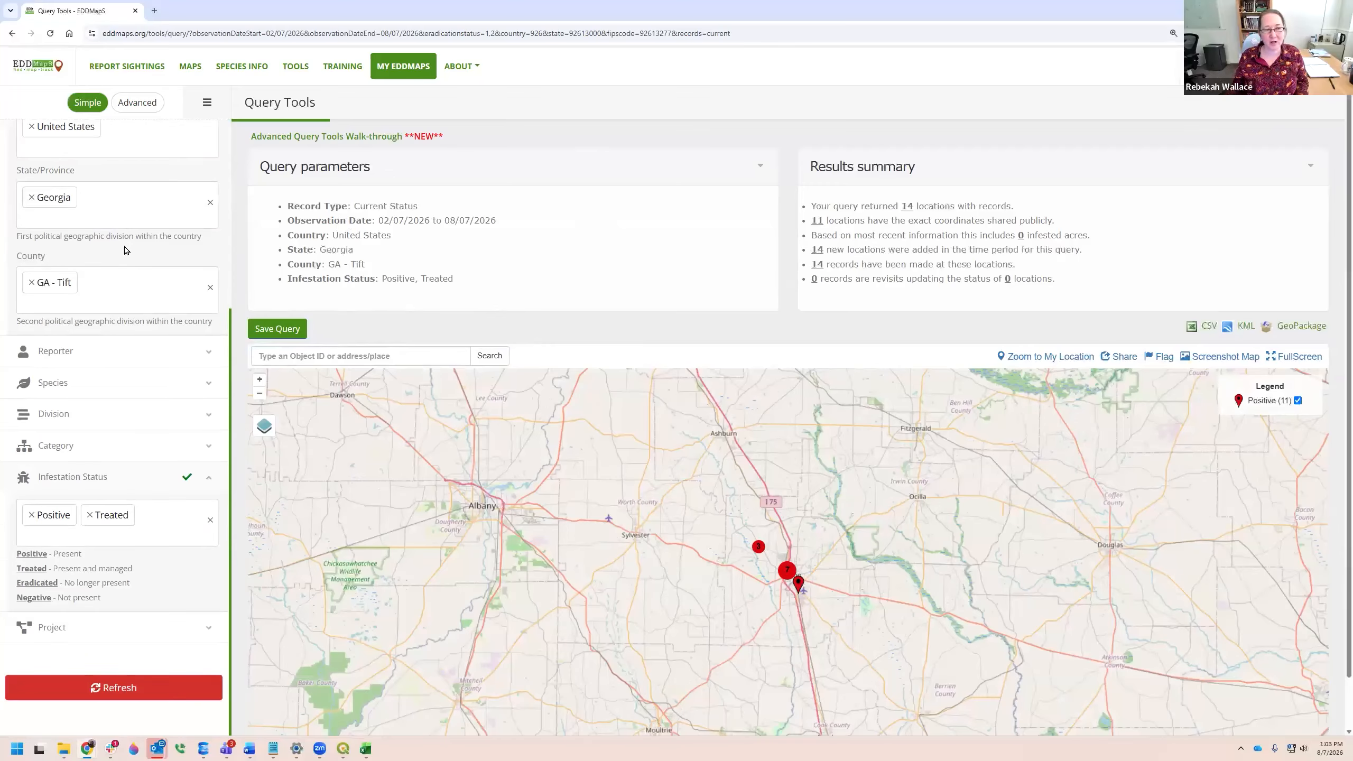
{"action": "scroll", "coordinate": [124, 250], "scroll_direction": "up", "scroll_amount": 6}
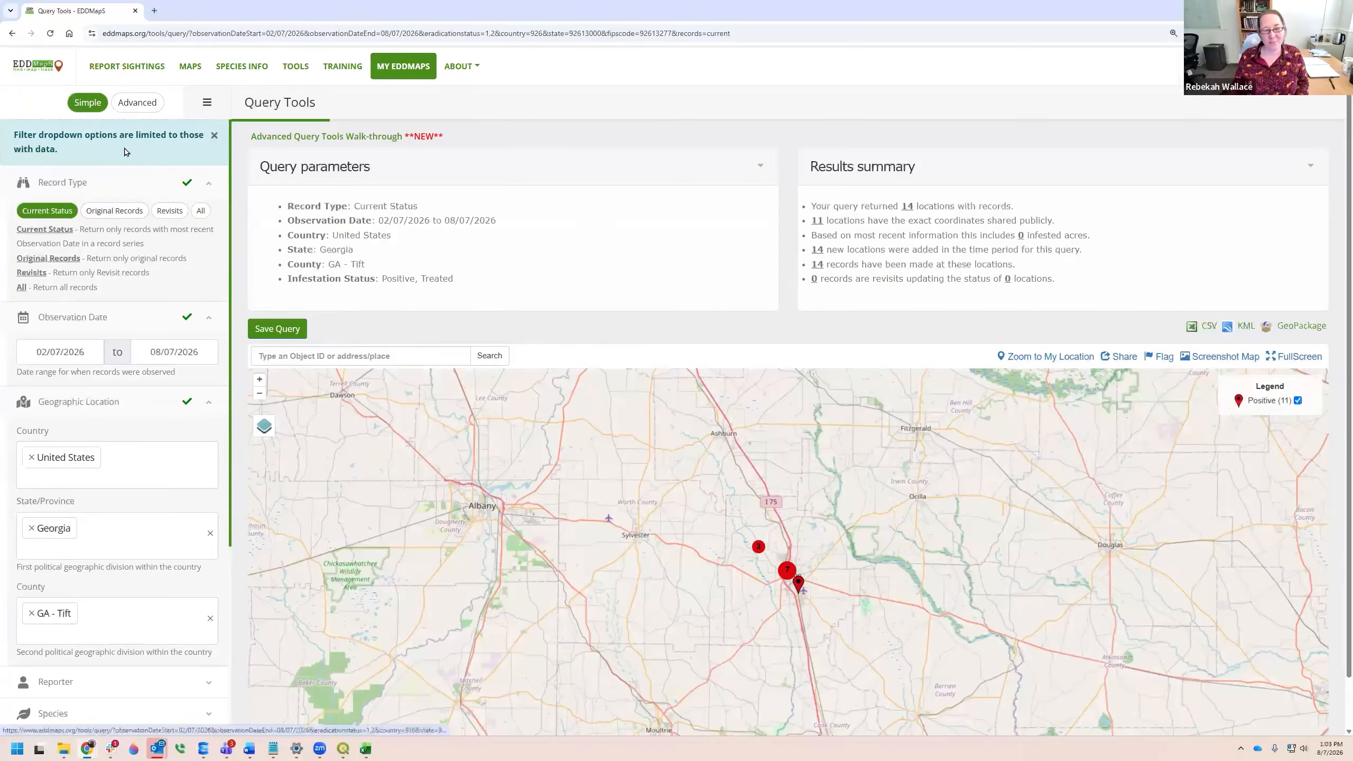
- Switch the query filters to Advanced mode and look through the full set of filter sections
{"action": "left_click", "coordinate": [137, 107]}
{"action": "scroll", "coordinate": [130, 287], "scroll_direction": "down", "scroll_amount": 7}
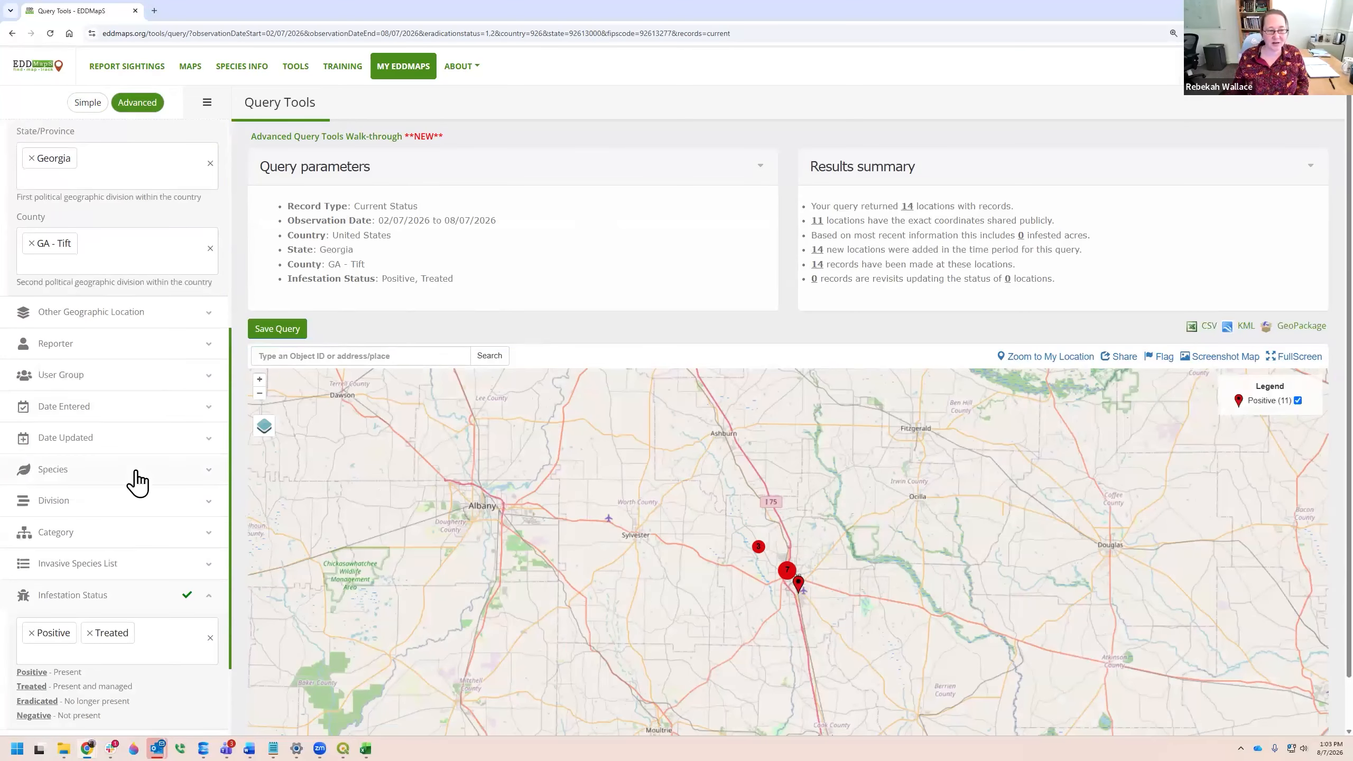
{"action": "scroll", "coordinate": [137, 482], "scroll_direction": "down", "scroll_amount": 2}
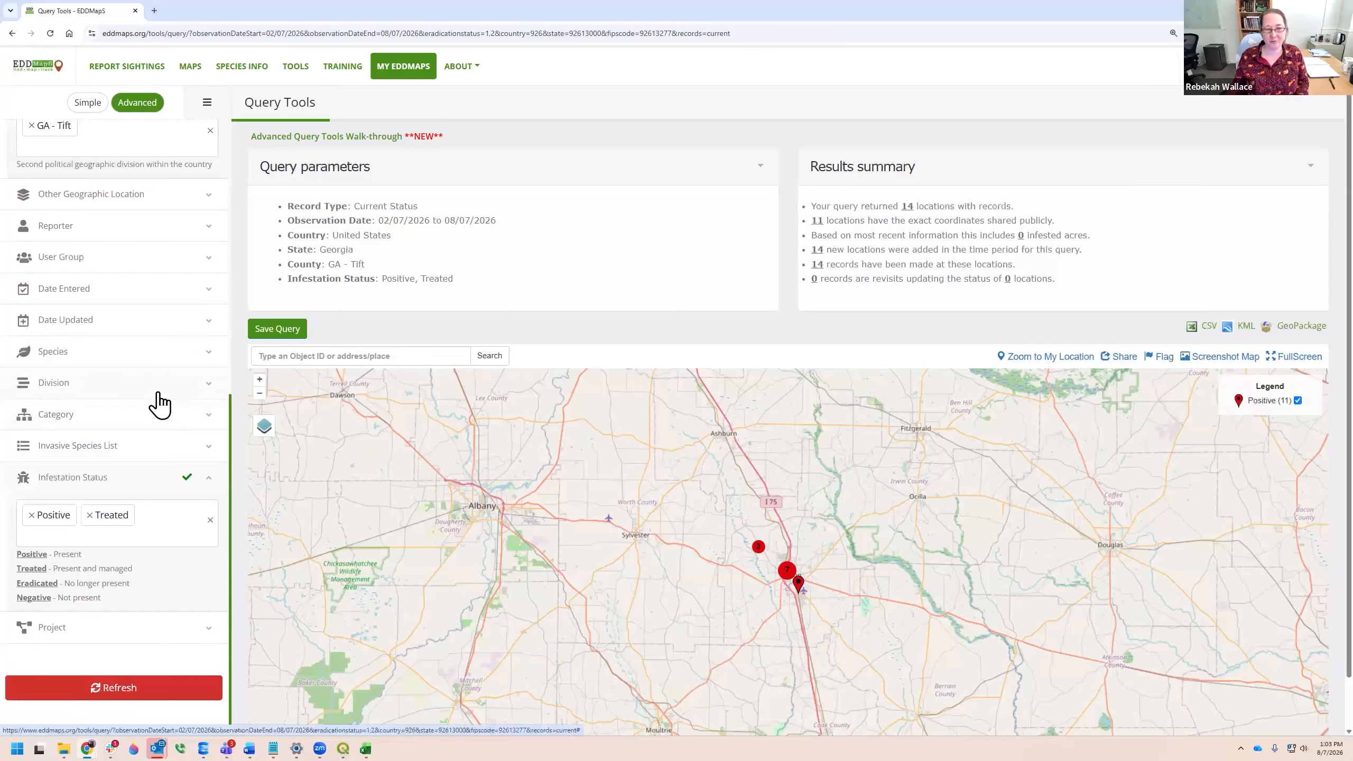
{"action": "scroll", "coordinate": [159, 405], "scroll_direction": "up", "scroll_amount": 9}
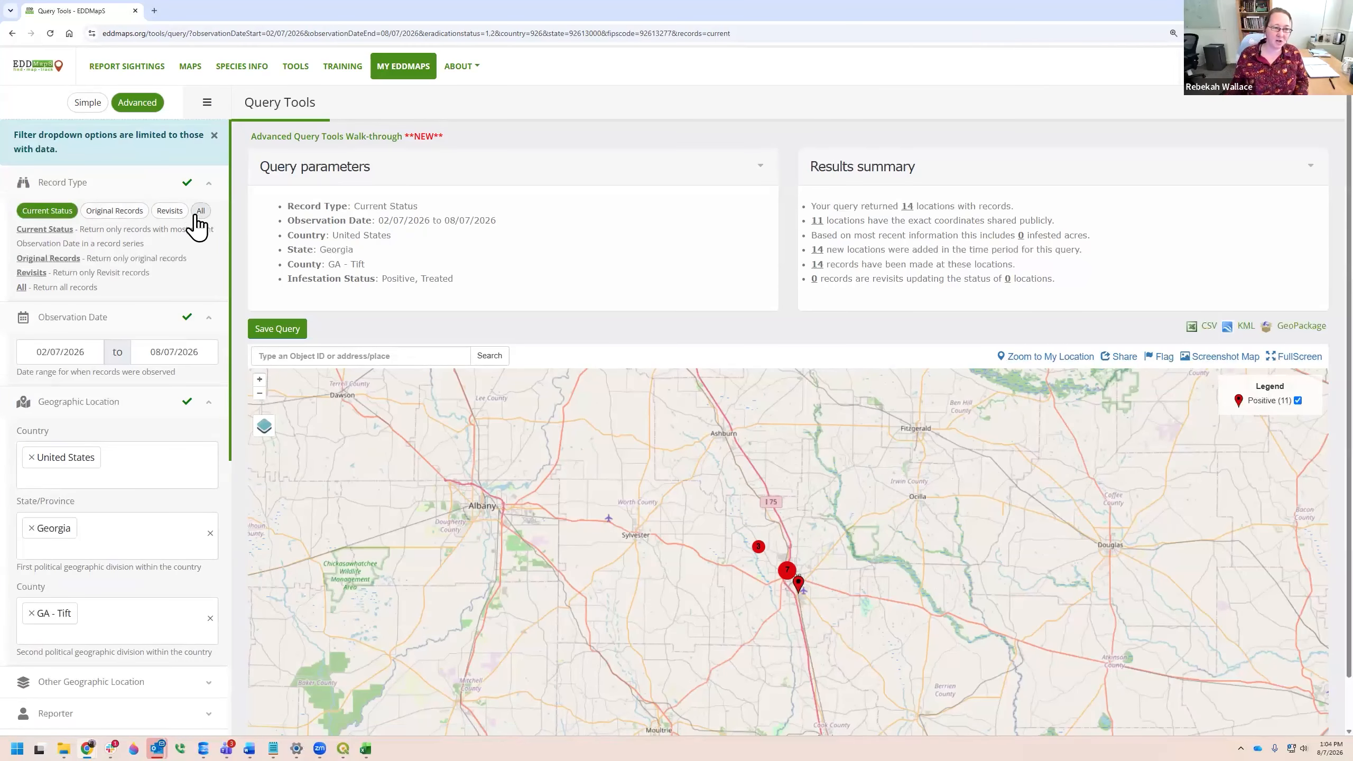
- Review the record type definitions, the Advanced Query Tools Walk-through link and the results summary of the current query
{"action": "left_click_drag", "start_coordinate": [99, 289], "coordinate": [17, 233]}
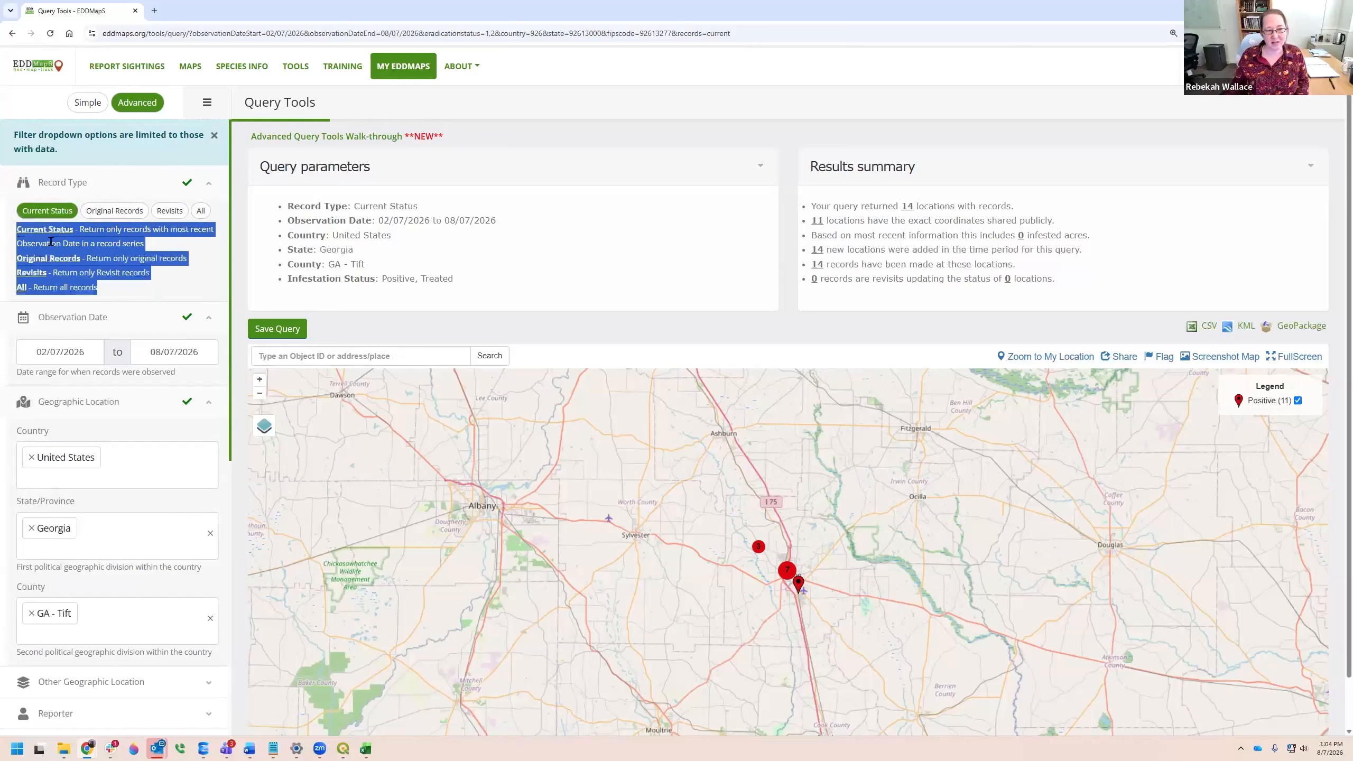
{"action": "left_click", "coordinate": [109, 247]}
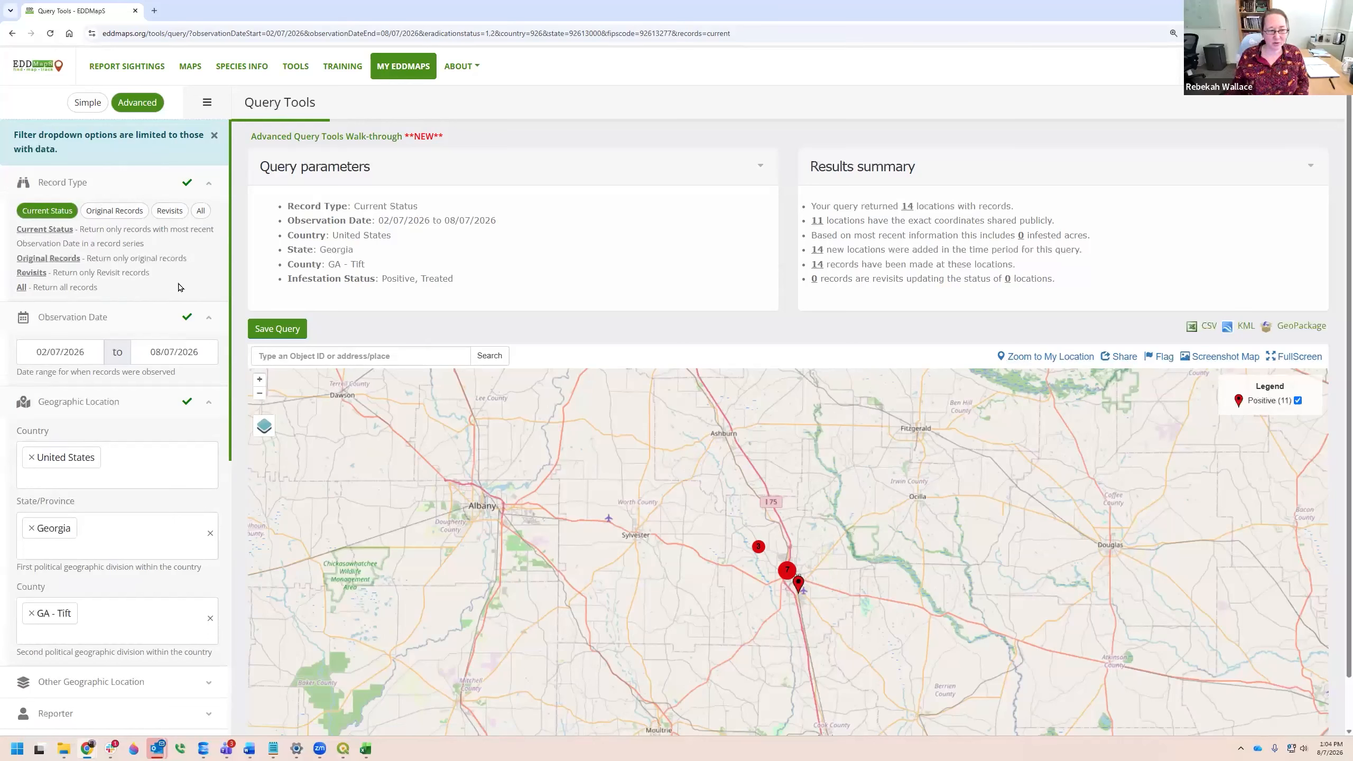
{"action": "left_click_drag", "start_coordinate": [252, 137], "coordinate": [421, 123]}
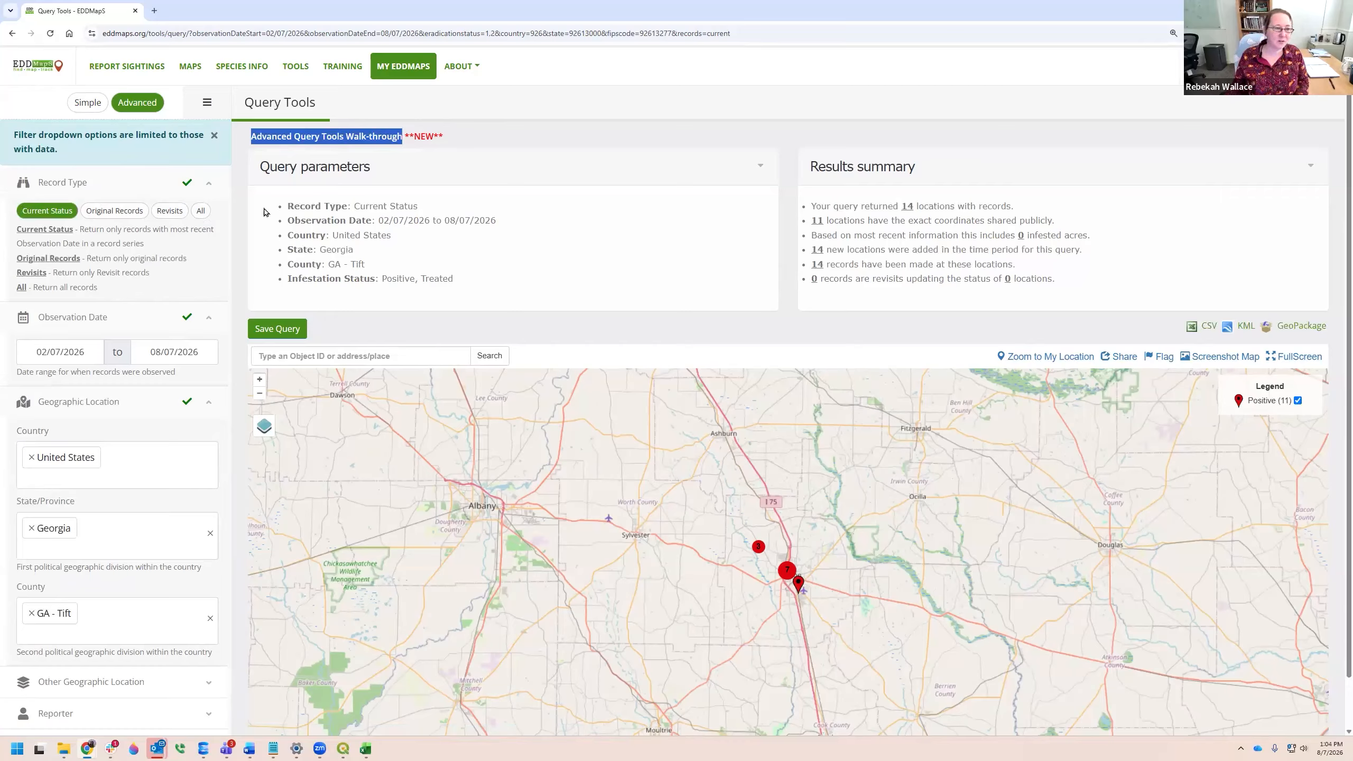
{"action": "left_click", "coordinate": [238, 203]}
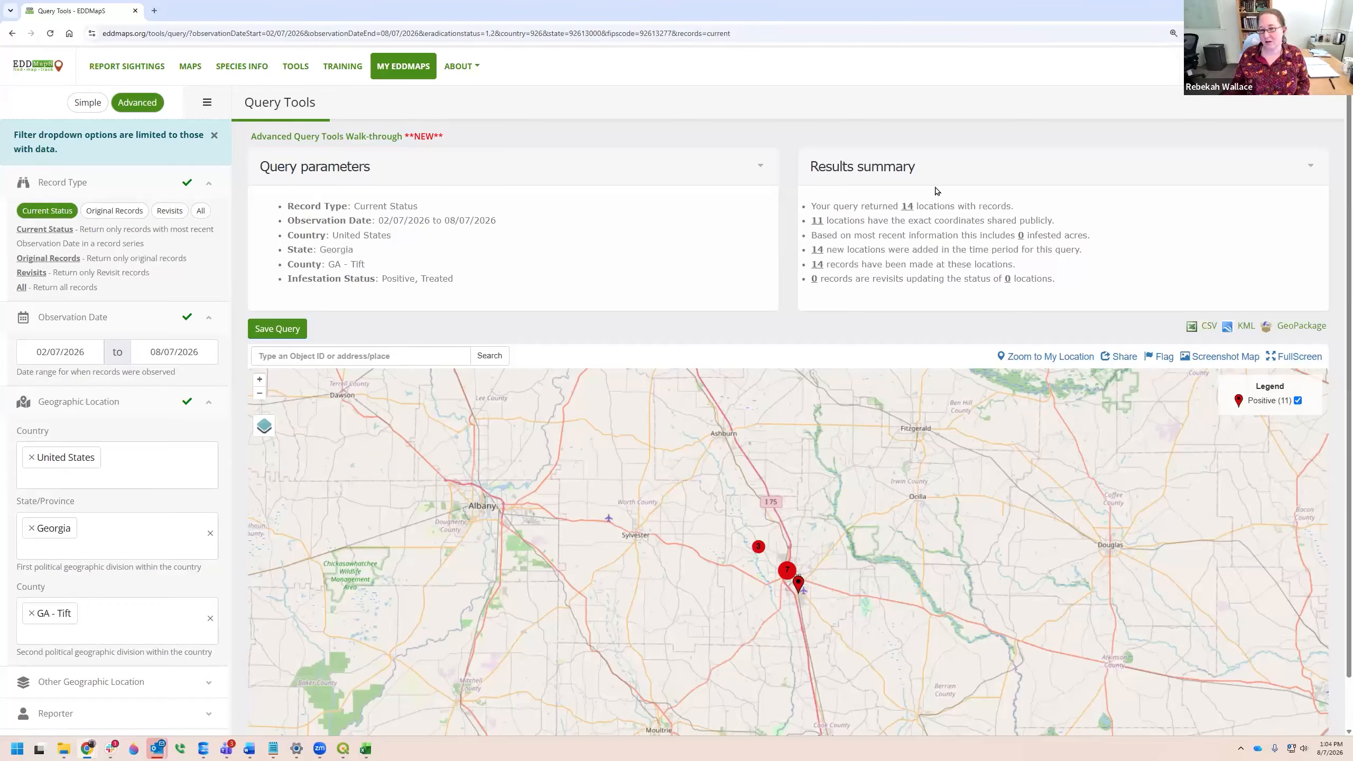
{"action": "left_click_drag", "start_coordinate": [810, 166], "coordinate": [930, 182]}
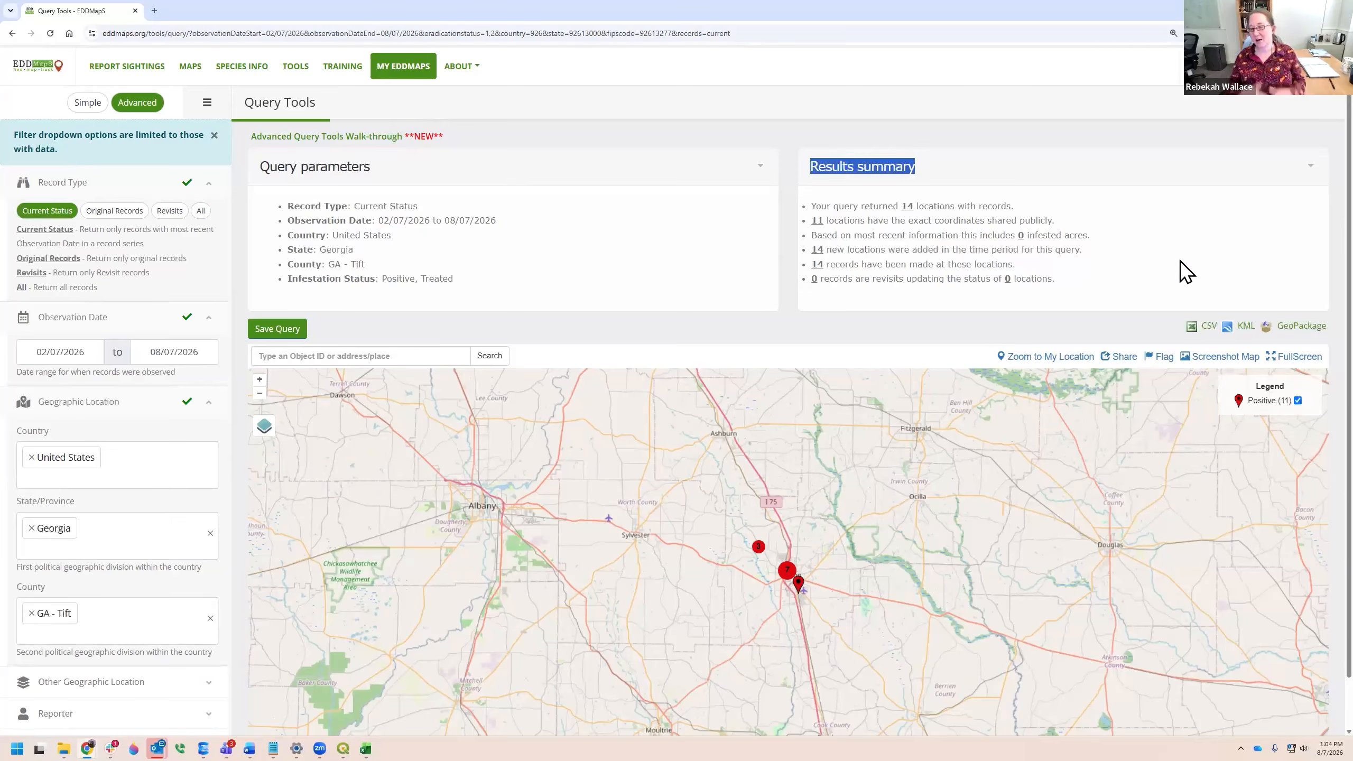
{"action": "left_click", "coordinate": [500, 238]}
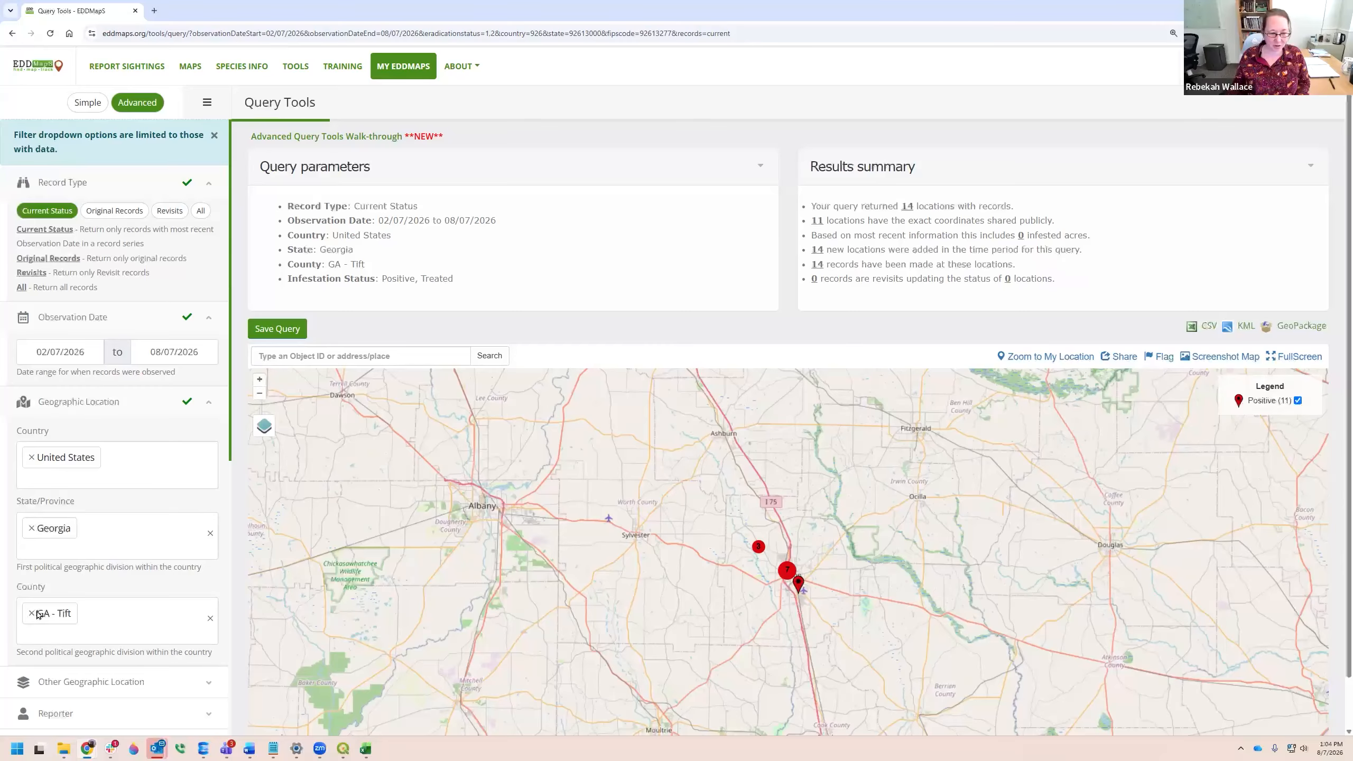
- Remove the GA - Tift county filter and rerun the query for all of Georgia
{"action": "left_click", "coordinate": [31, 616]}
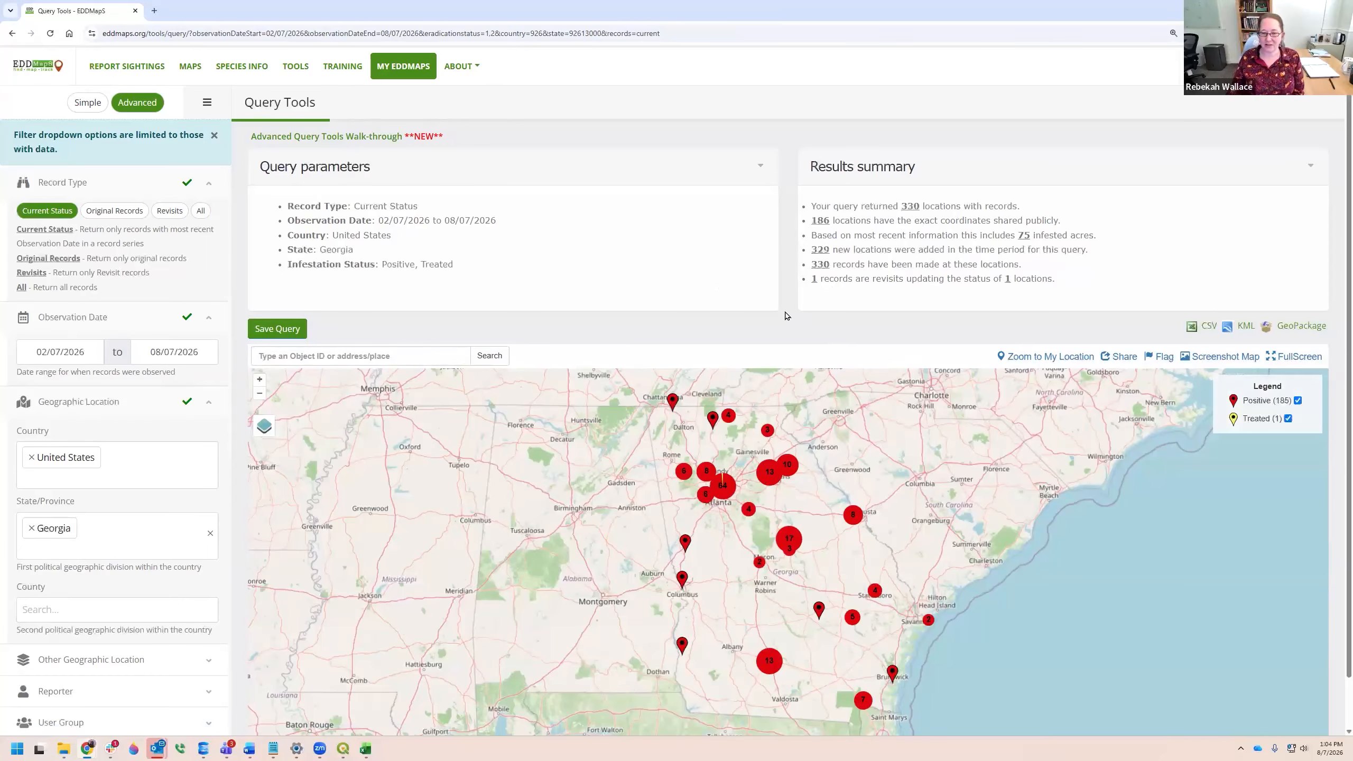
{"action": "scroll", "coordinate": [785, 316], "scroll_direction": "down", "scroll_amount": 1}
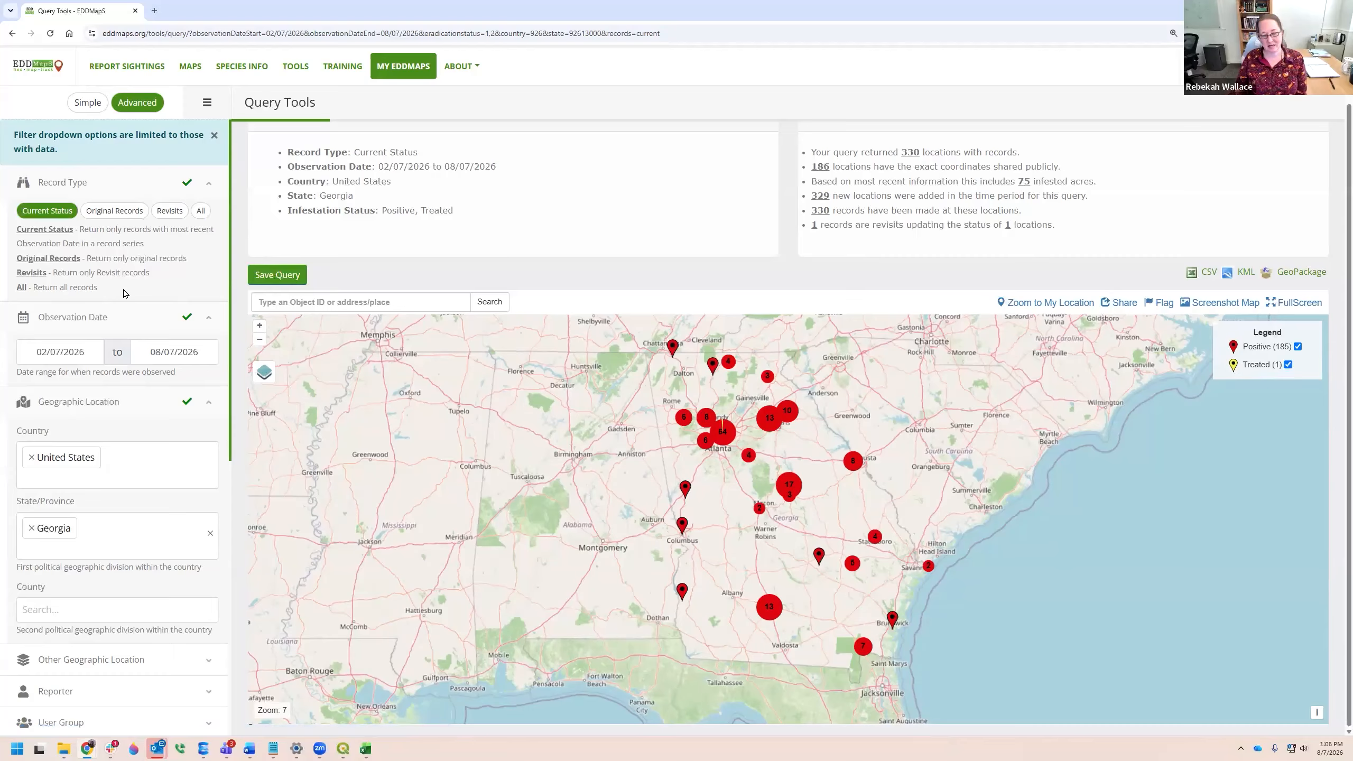
- Expand the Other Geographic Location filter to examine its options, and collapse it again
{"action": "scroll", "coordinate": [107, 299], "scroll_direction": "down", "scroll_amount": 3}
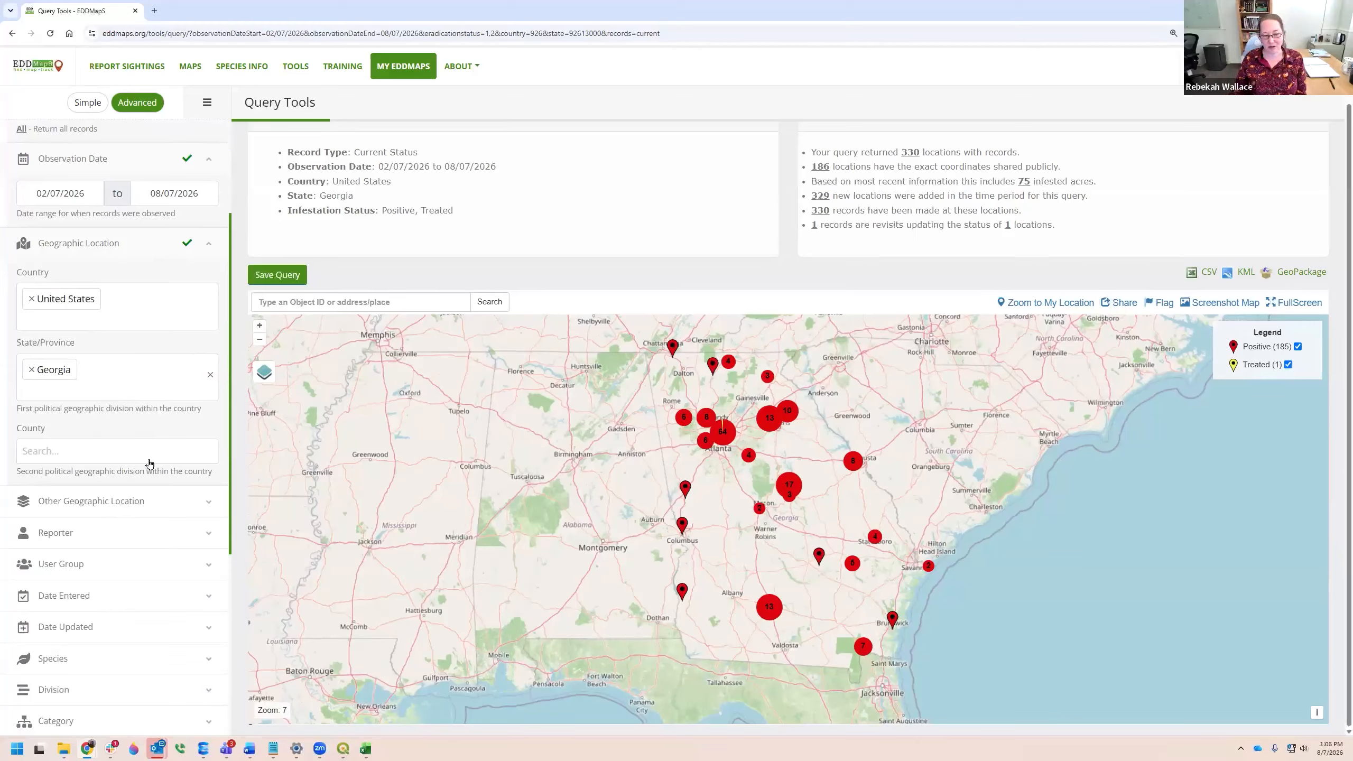
{"action": "scroll", "coordinate": [158, 425], "scroll_direction": "down", "scroll_amount": 4}
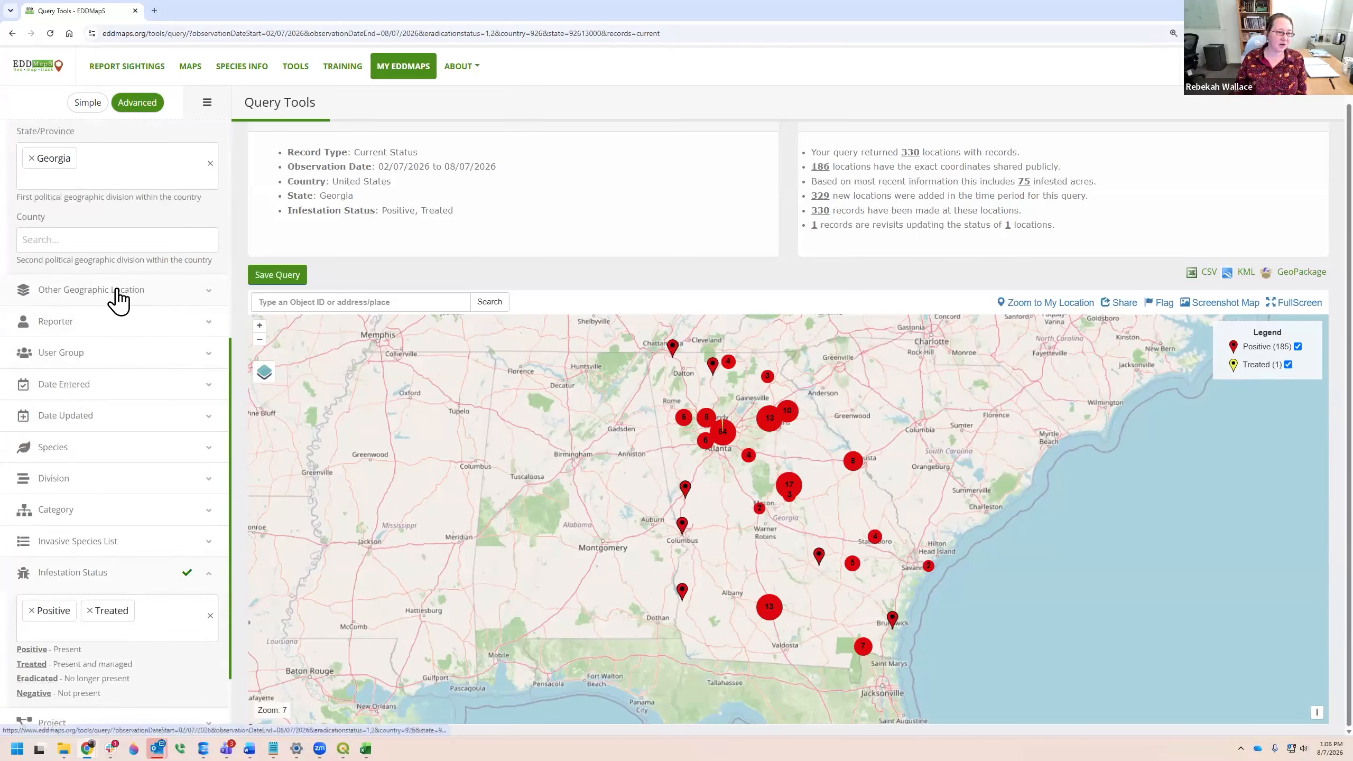
{"action": "left_click", "coordinate": [152, 303]}
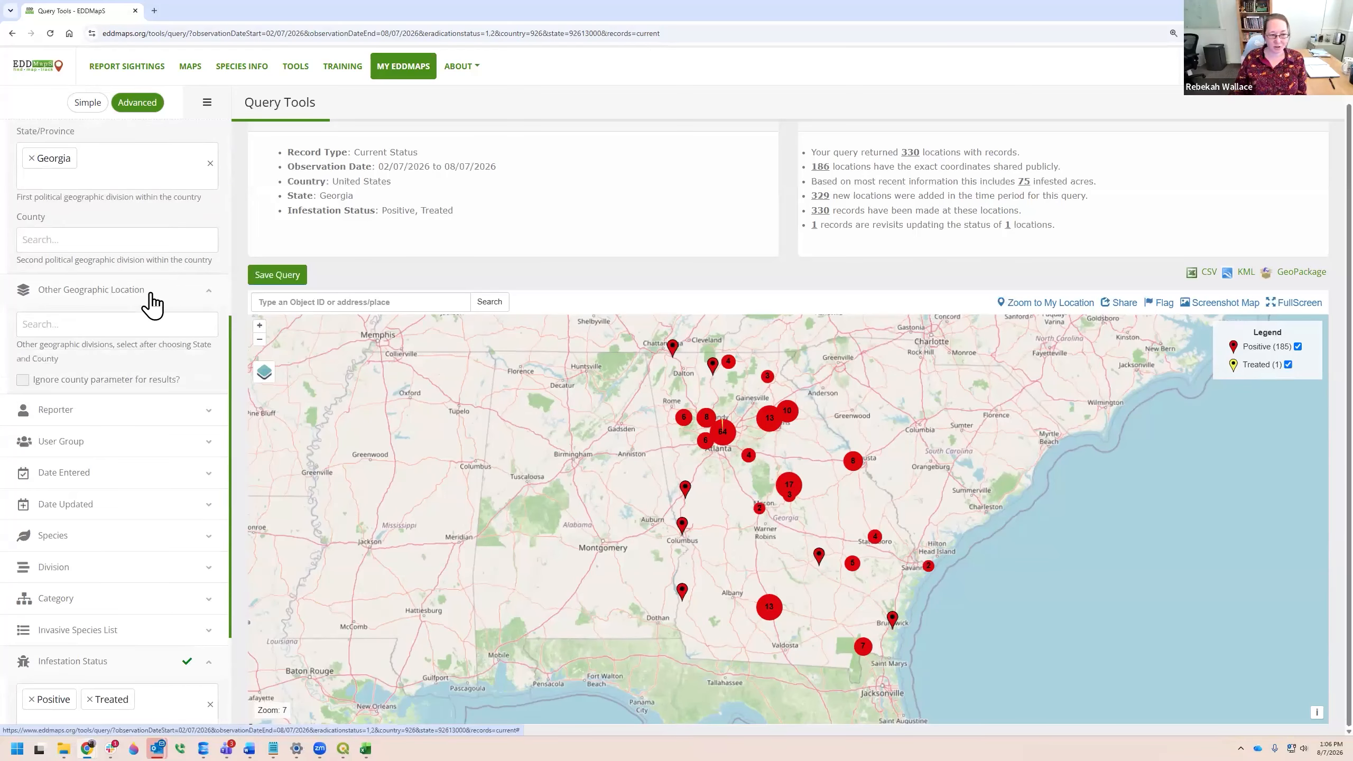
{"action": "scroll", "coordinate": [152, 303], "scroll_direction": "down", "scroll_amount": 3}
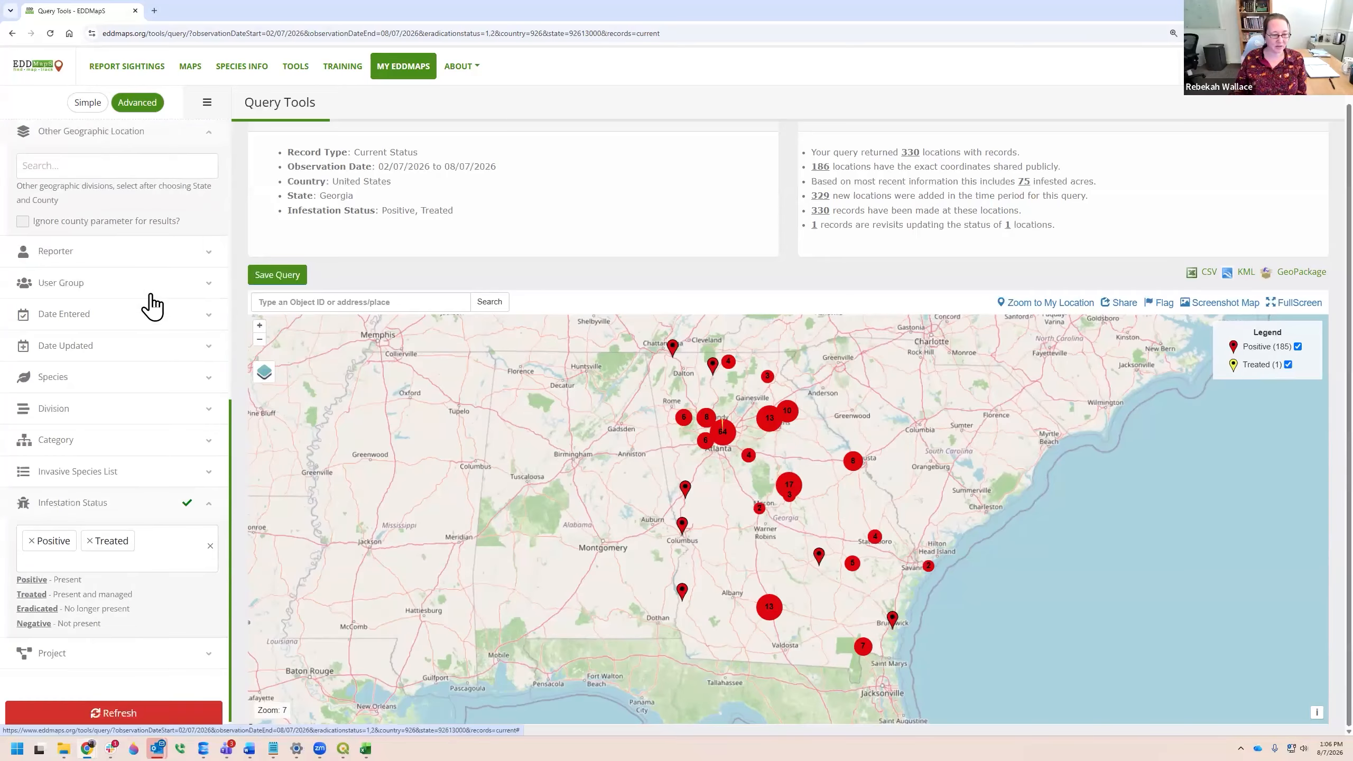
{"action": "scroll", "coordinate": [146, 302], "scroll_direction": "up", "scroll_amount": 2}
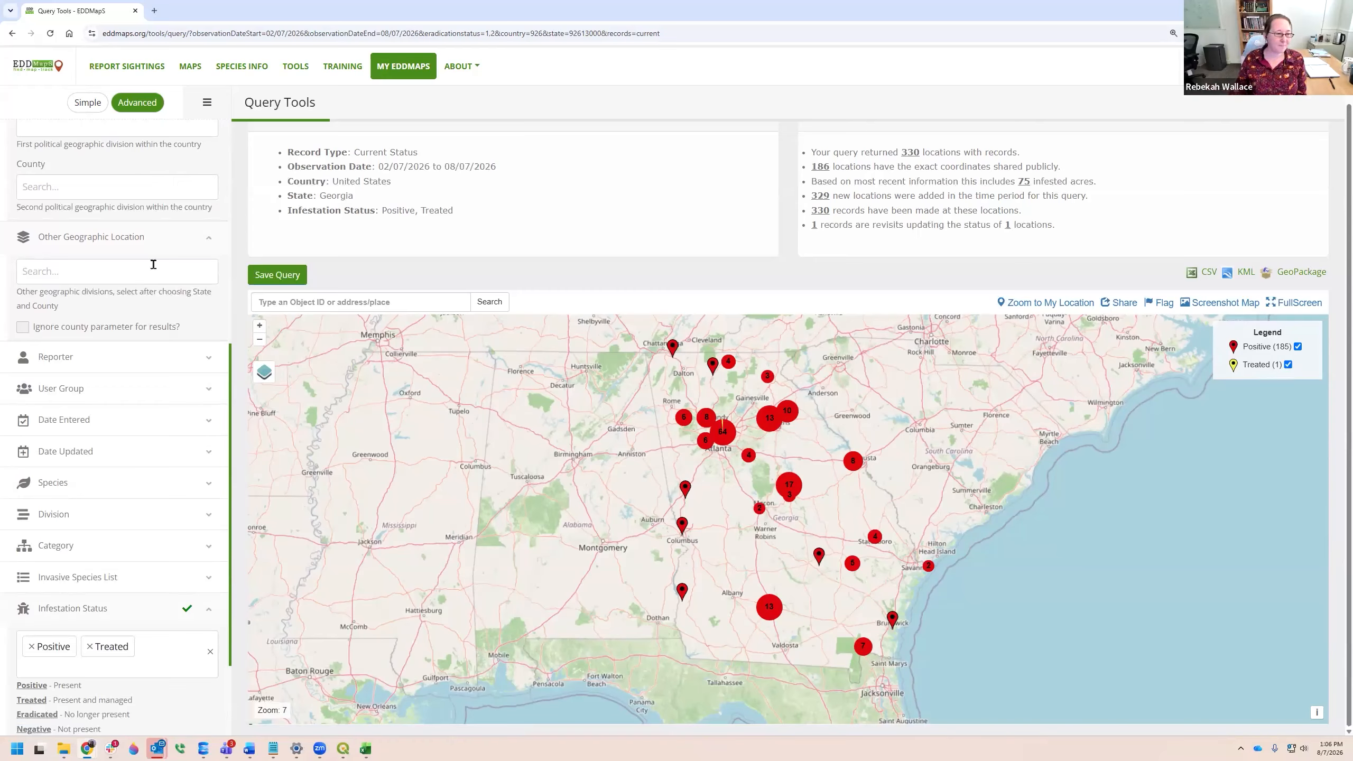
{"action": "left_click", "coordinate": [187, 243]}
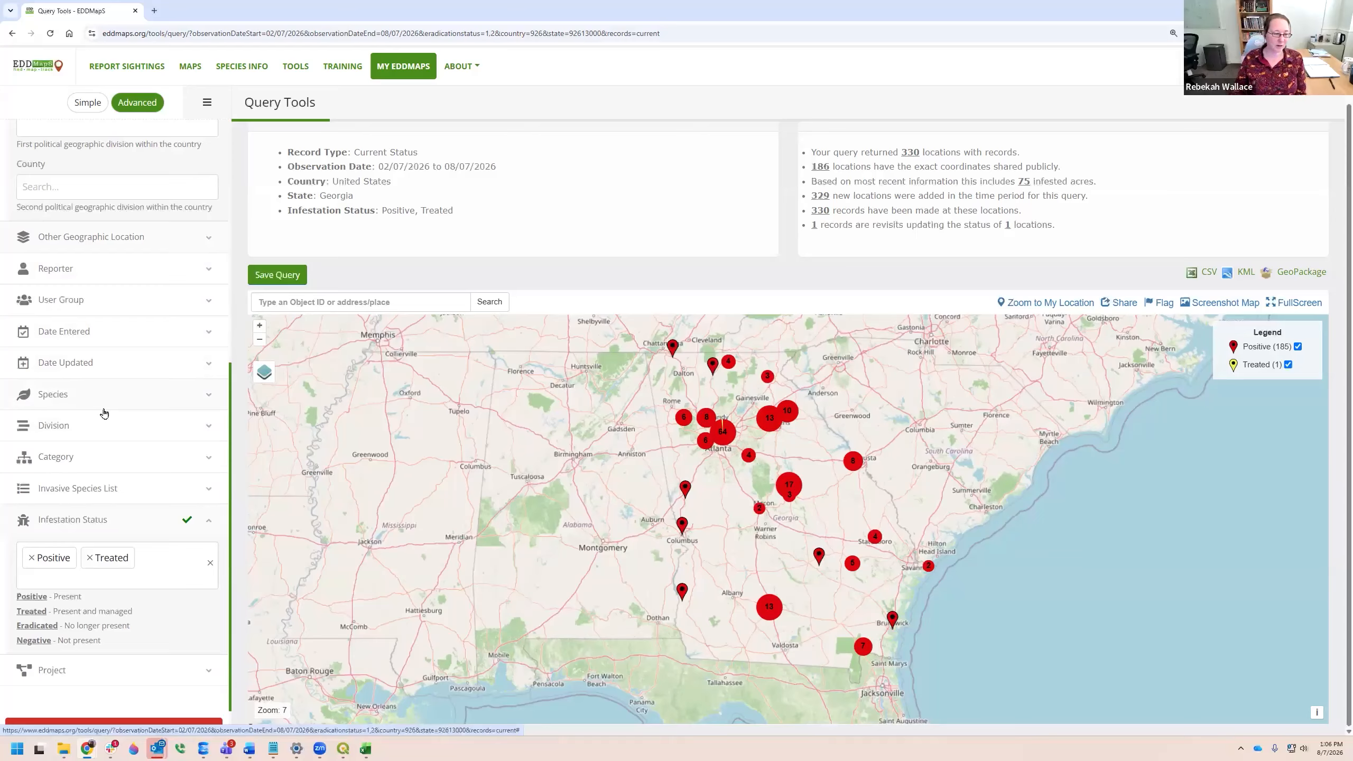
- Examine the choices offered by the Division and Category filters without selecting any
{"action": "left_click", "coordinate": [105, 426]}
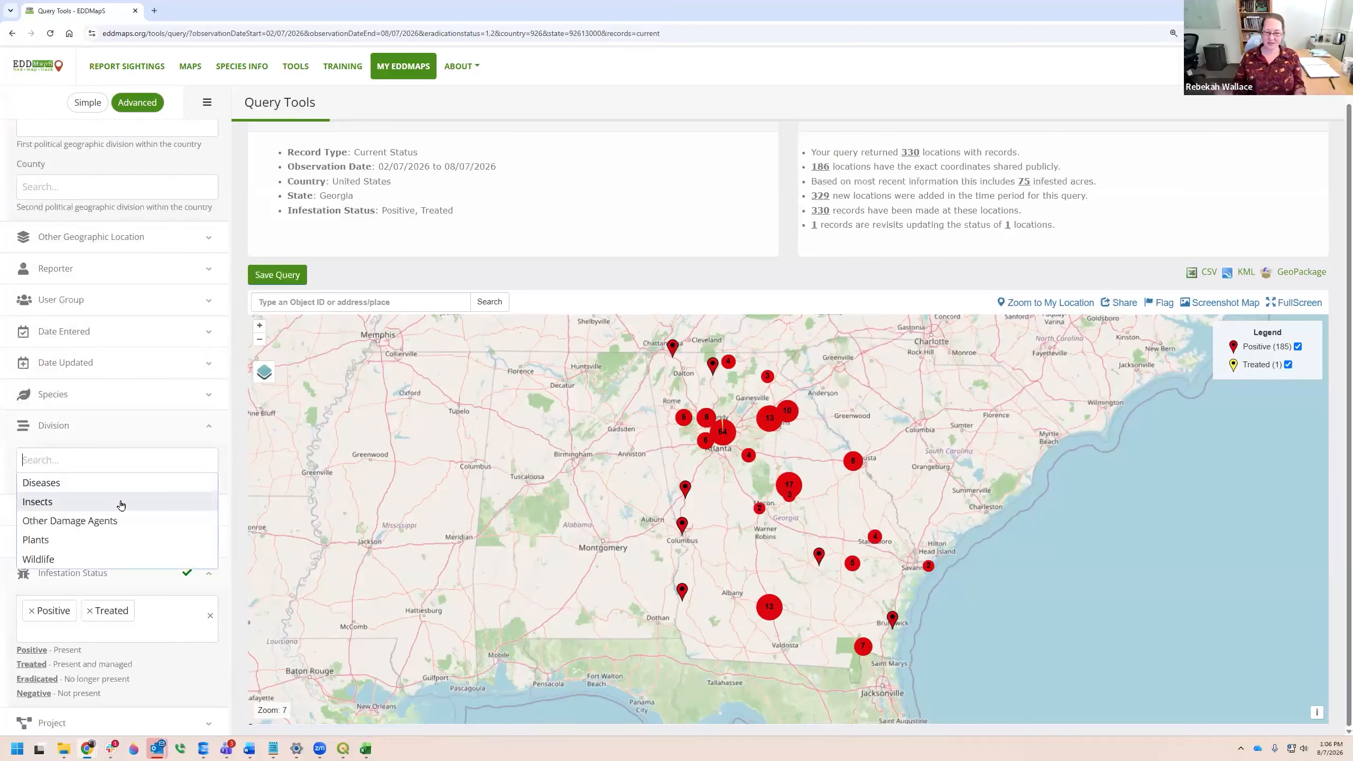
{"action": "left_click", "coordinate": [115, 430]}
{"action": "left_click", "coordinate": [116, 453]}
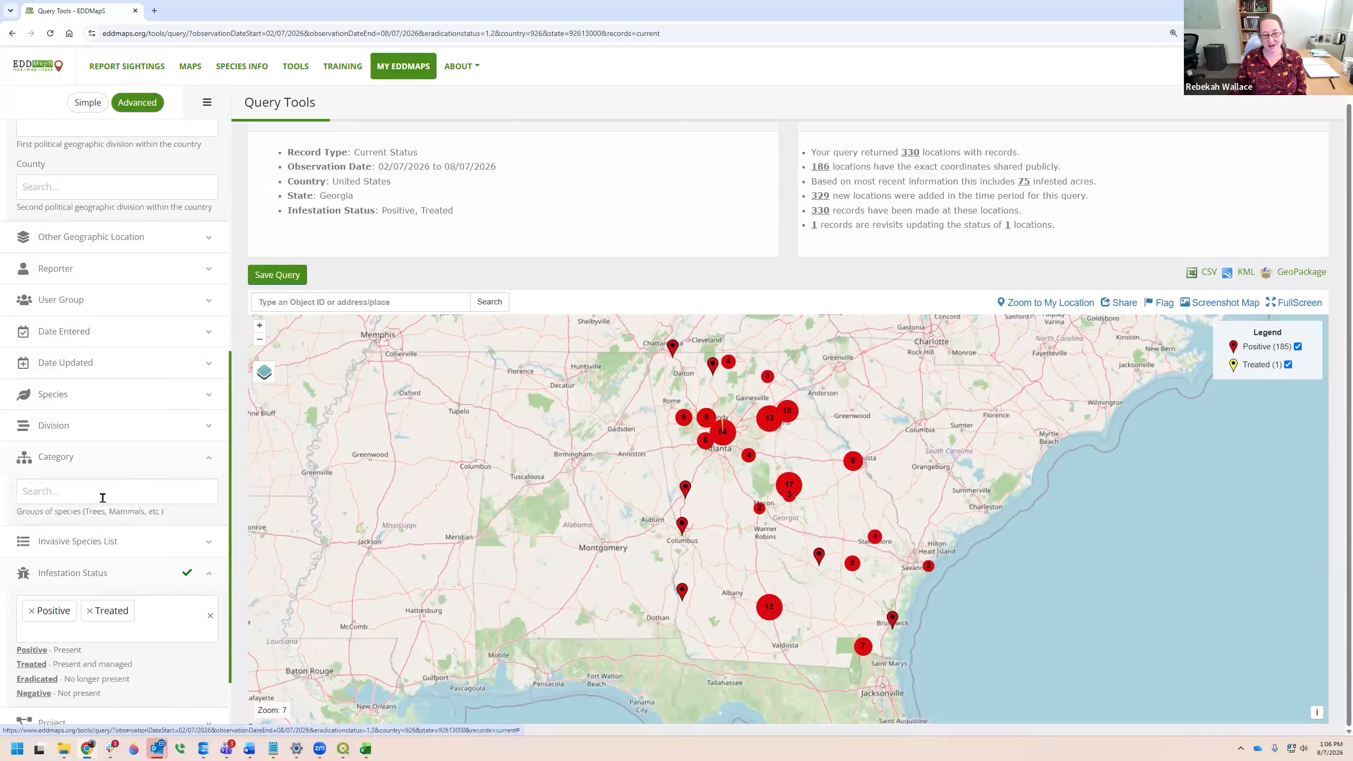
{"action": "left_click", "coordinate": [105, 497]}
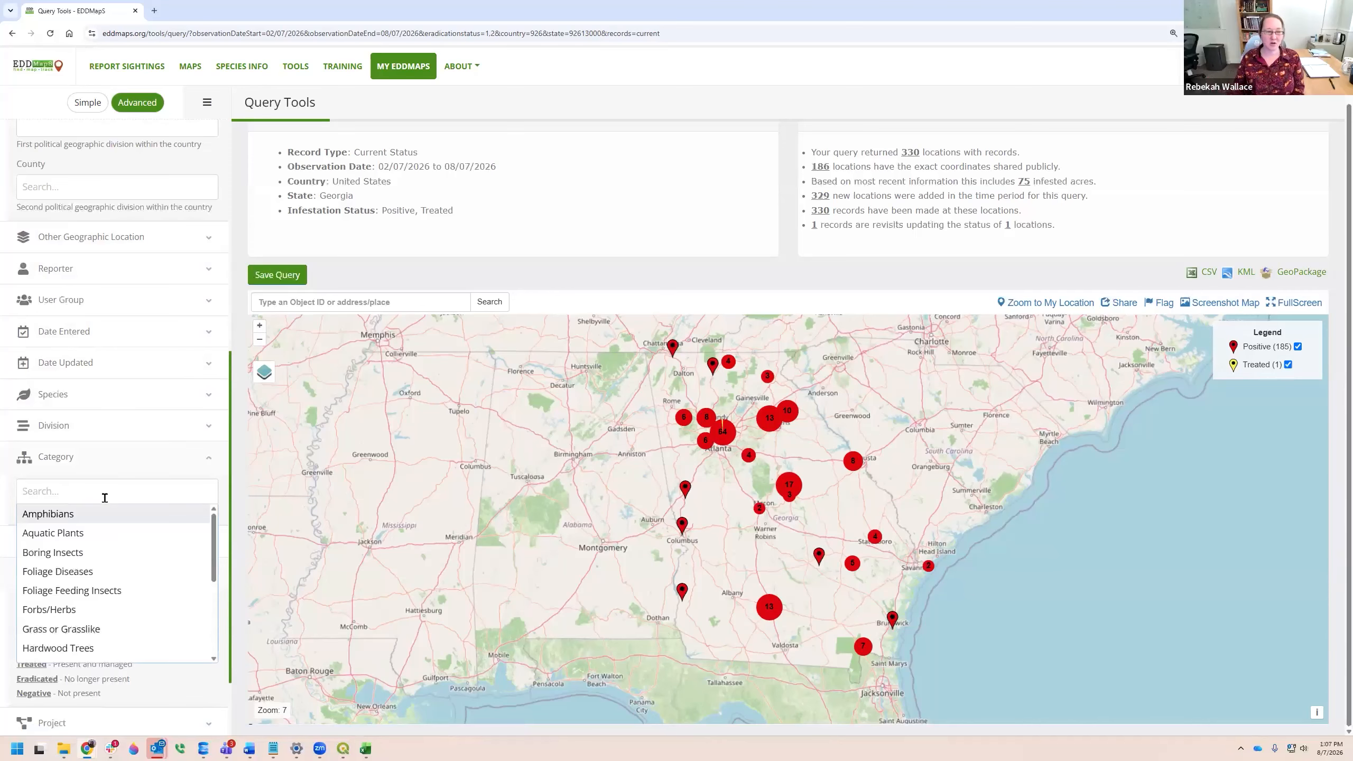
{"action": "left_click", "coordinate": [115, 462]}
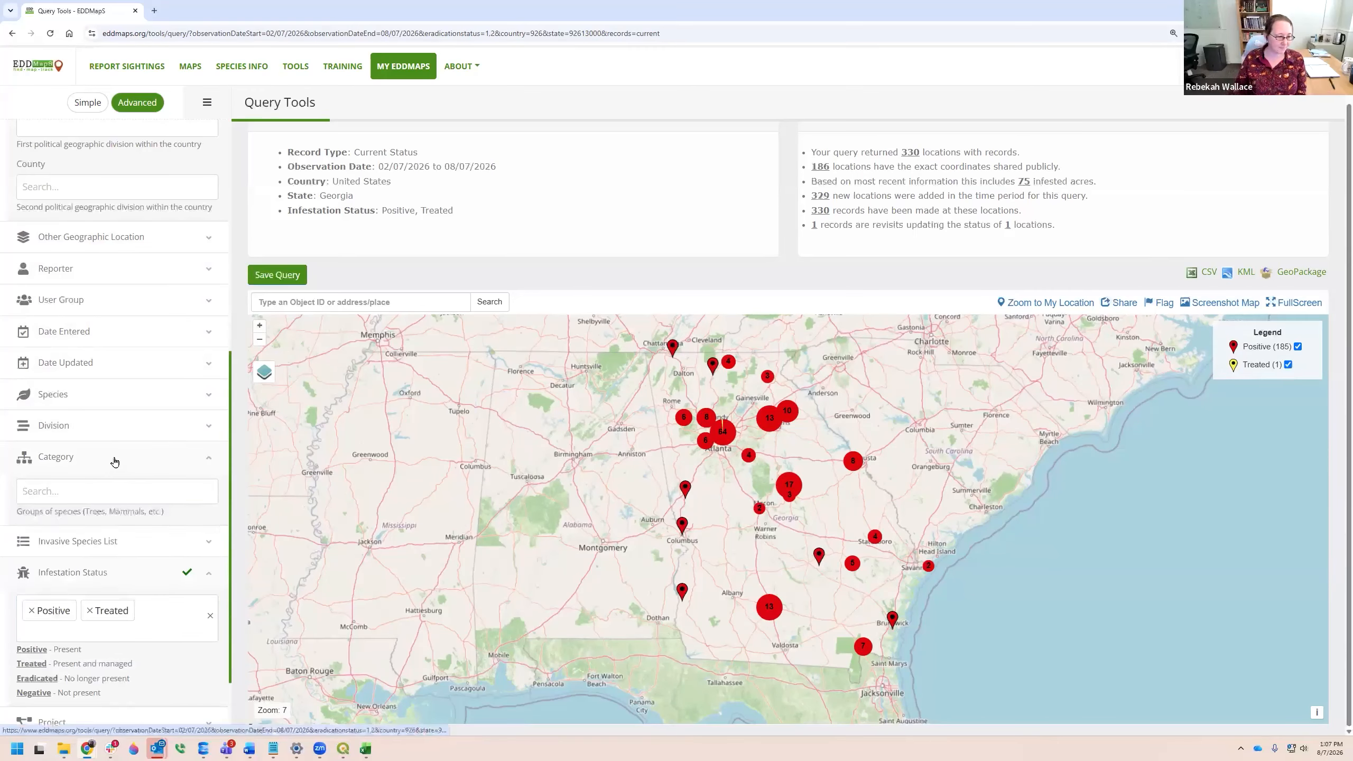
{"action": "left_click", "coordinate": [114, 462]}
- Expand the Invasive Species List filter and look through the available regional lists
{"action": "left_click", "coordinate": [110, 491]}
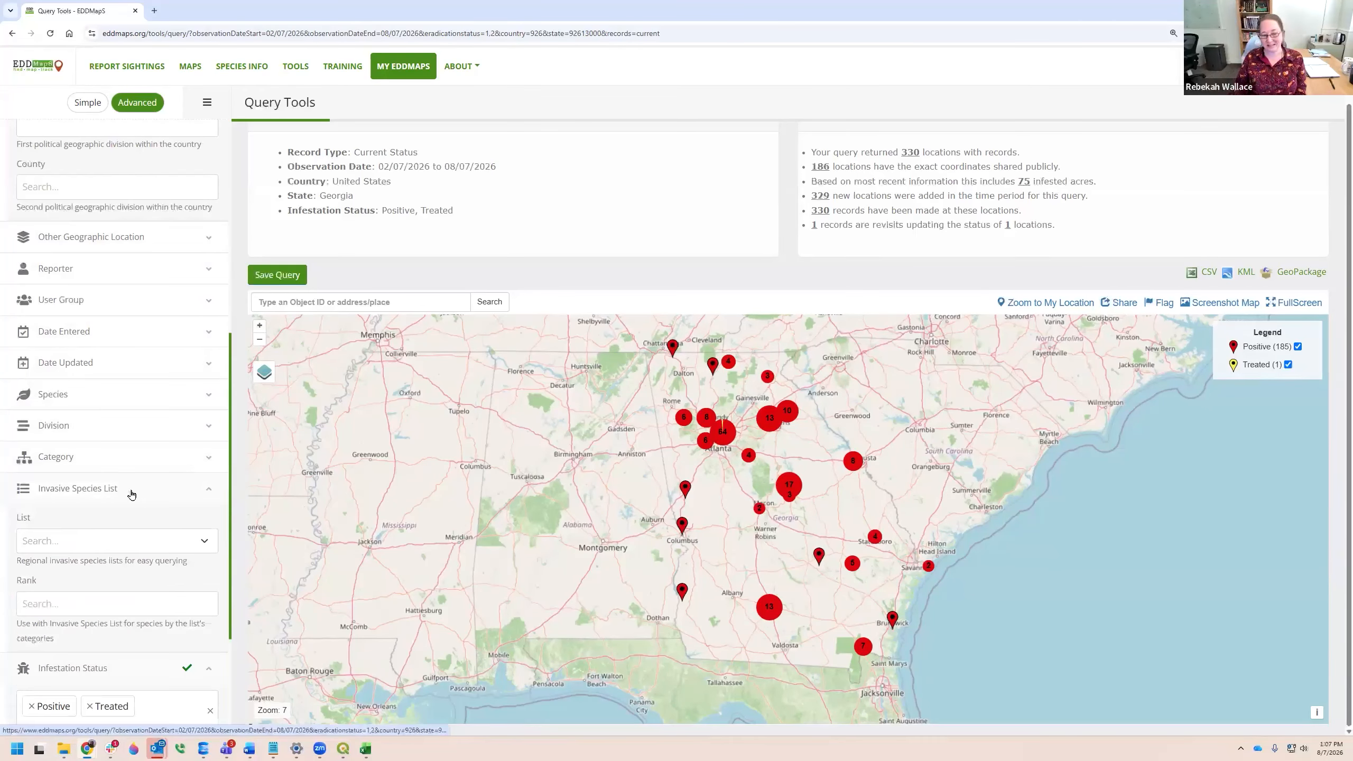
{"action": "scroll", "coordinate": [131, 495], "scroll_direction": "down", "scroll_amount": 2}
{"action": "left_click", "coordinate": [96, 439]}
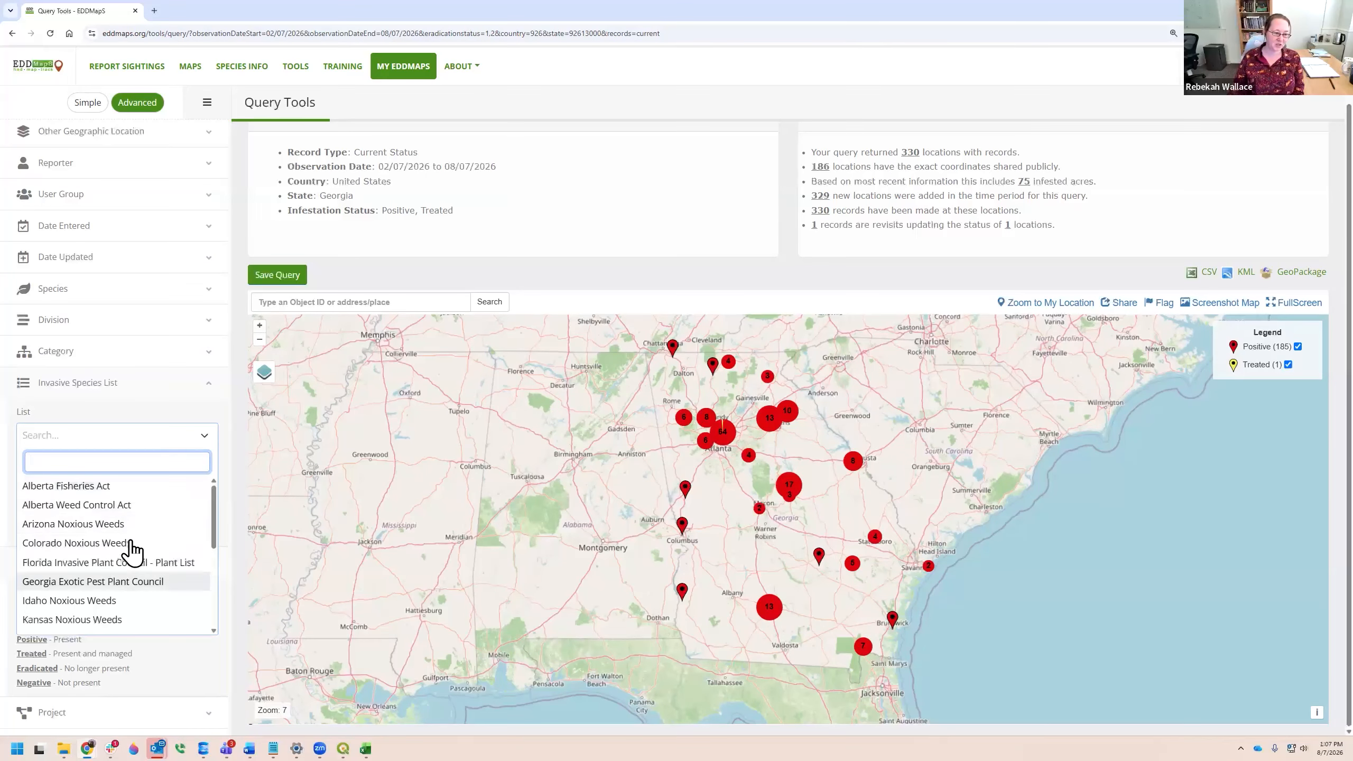
{"action": "left_click", "coordinate": [159, 438]}
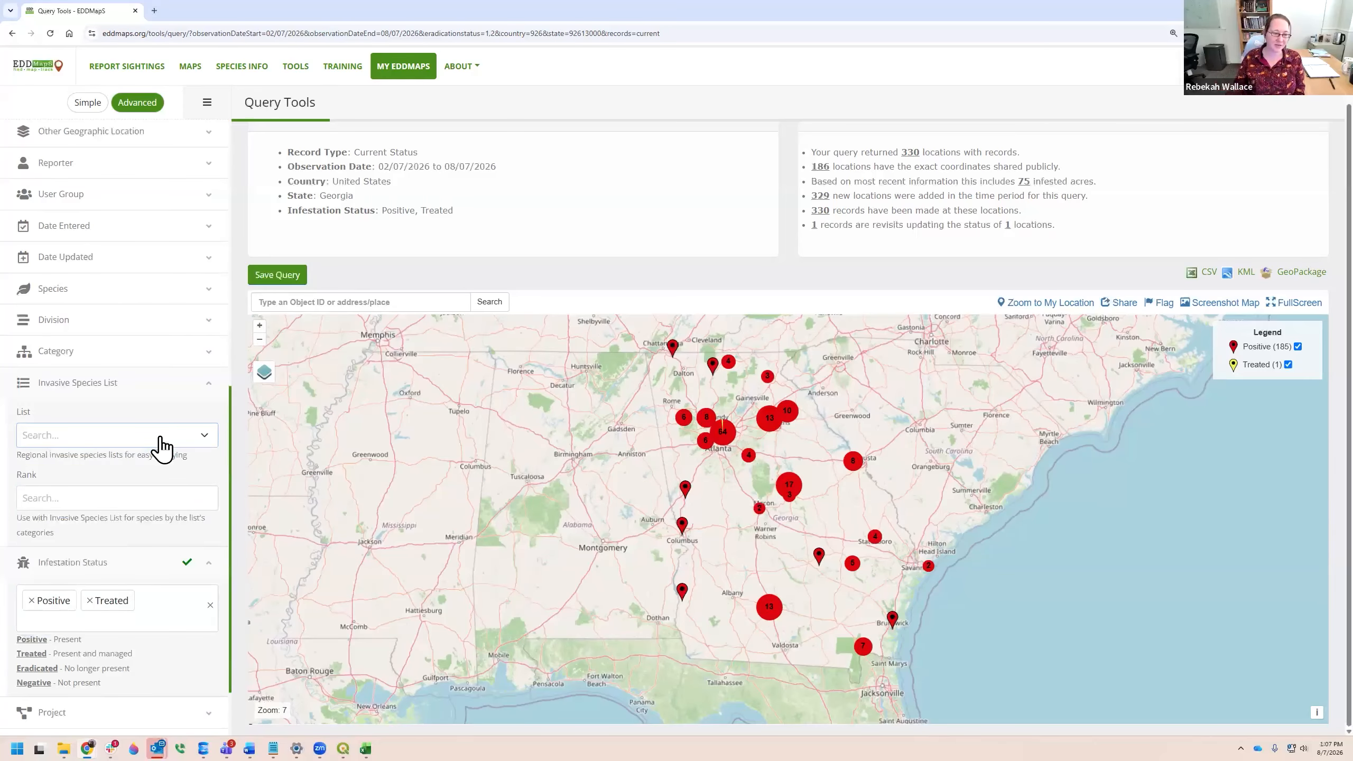
- Expand the Project filter and look through the projects that can be selected
{"action": "scroll", "coordinate": [160, 447], "scroll_direction": "down", "scroll_amount": 2}
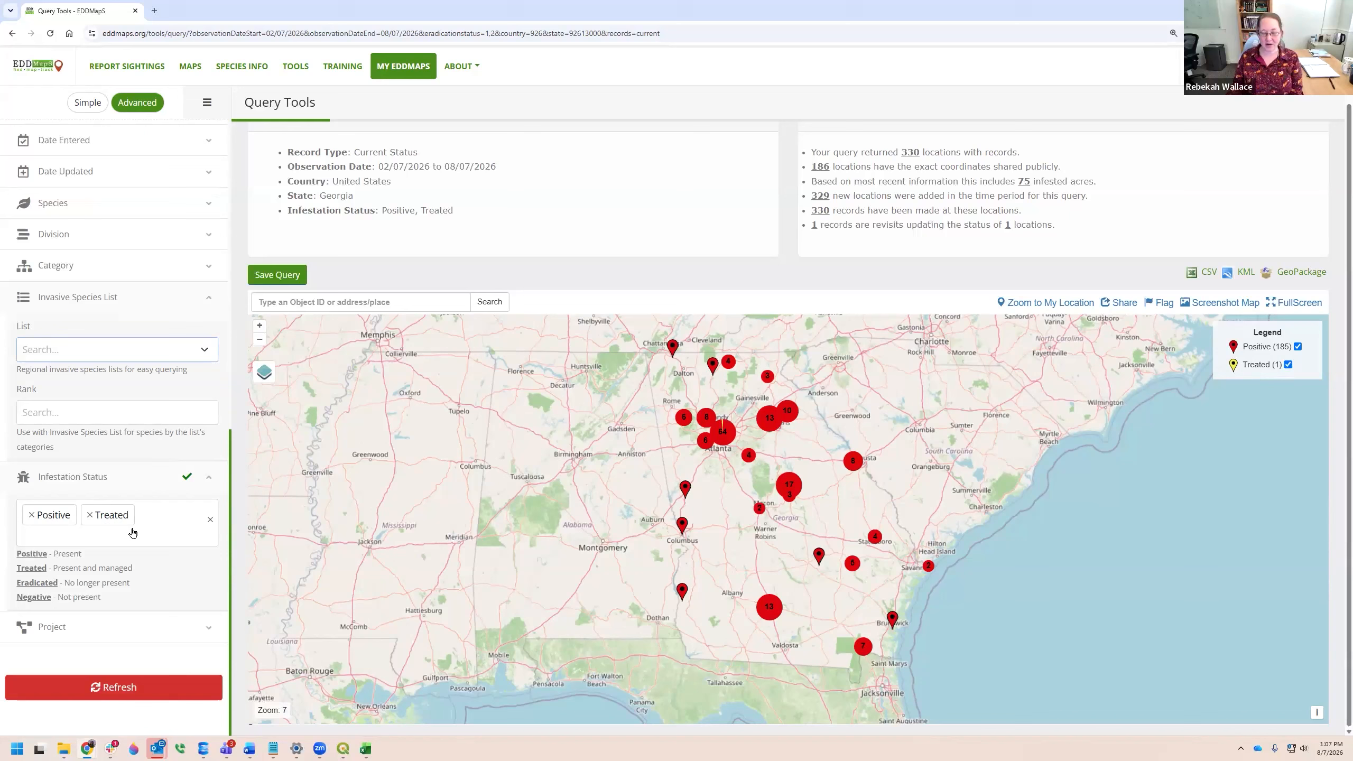
{"action": "left_click", "coordinate": [128, 626]}
{"action": "left_click", "coordinate": [135, 598]}
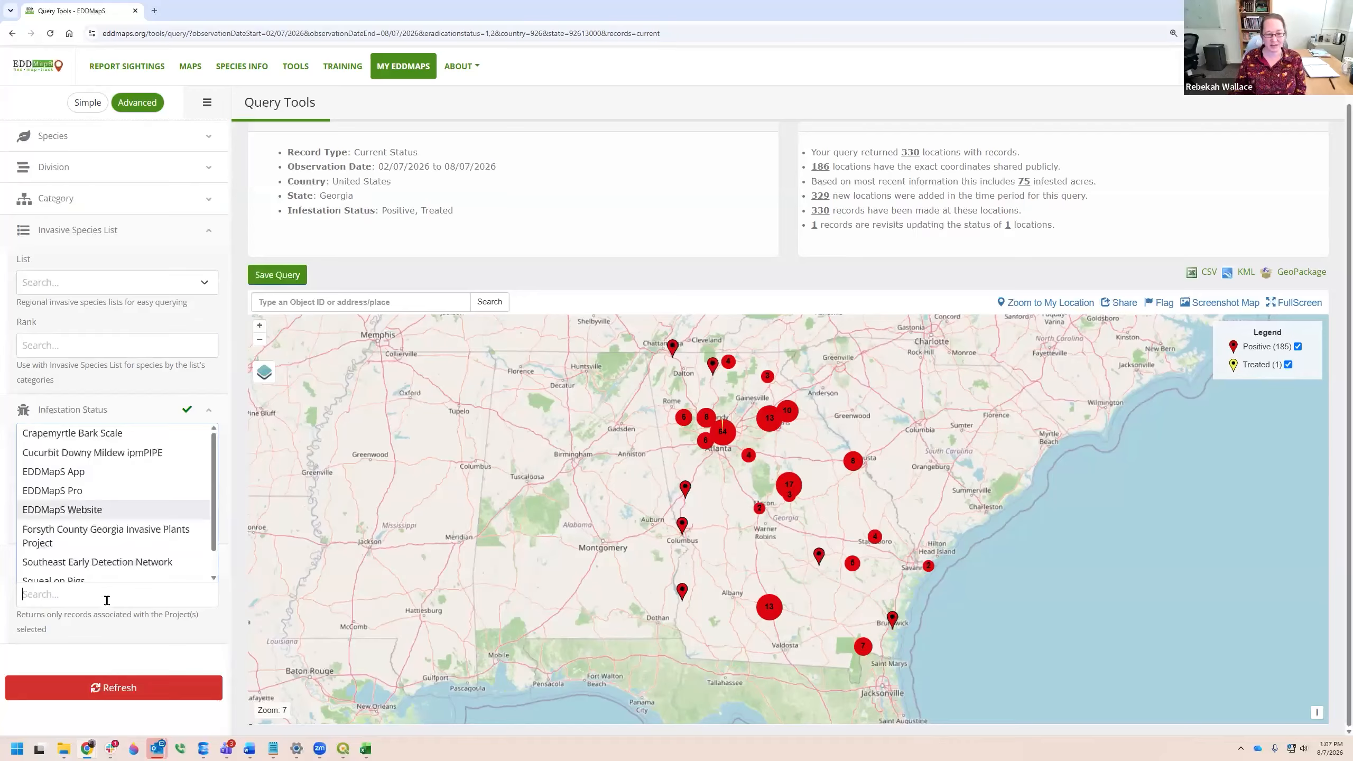
{"action": "left_click", "coordinate": [93, 636]}
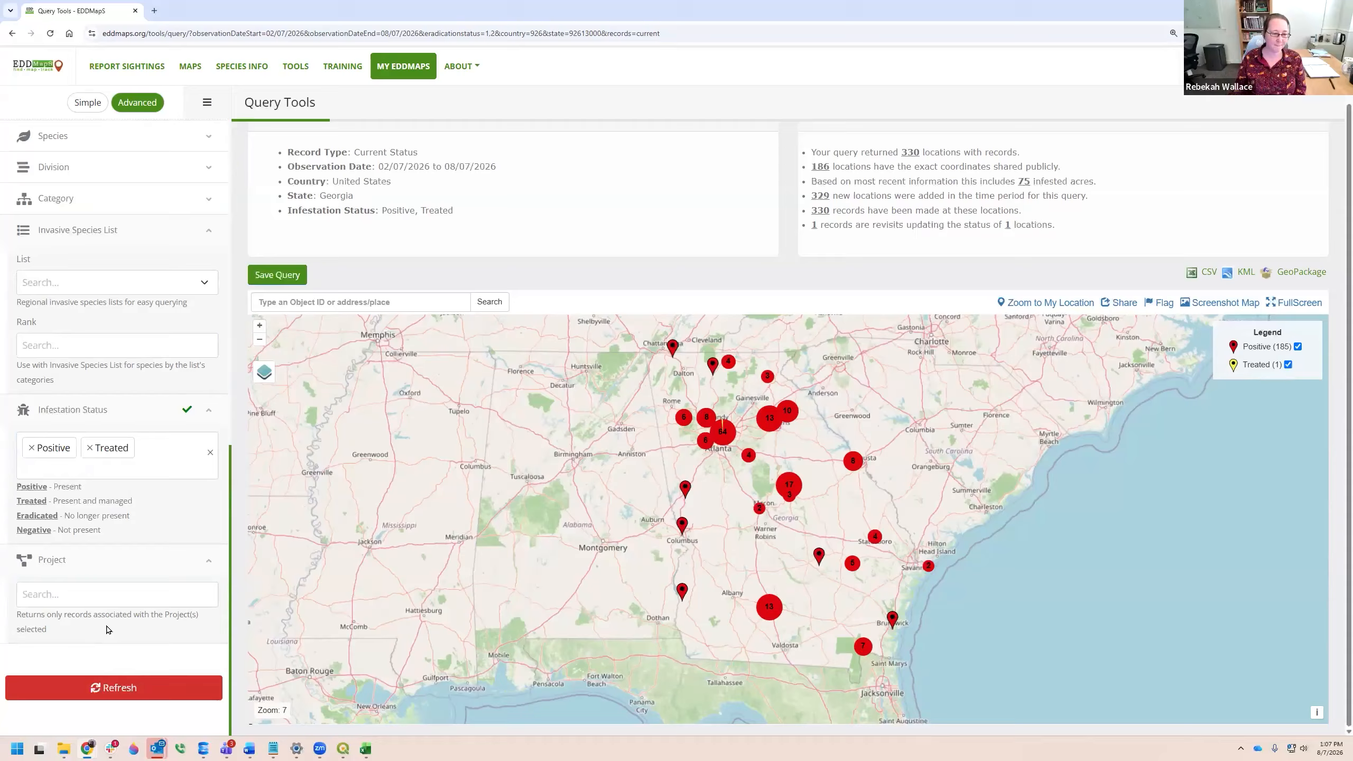
- Add Florida to the State/Province filter alongside Georgia
{"action": "scroll", "coordinate": [109, 631], "scroll_direction": "up", "scroll_amount": 8}
{"action": "scroll", "coordinate": [107, 629], "scroll_direction": "up", "scroll_amount": 5}
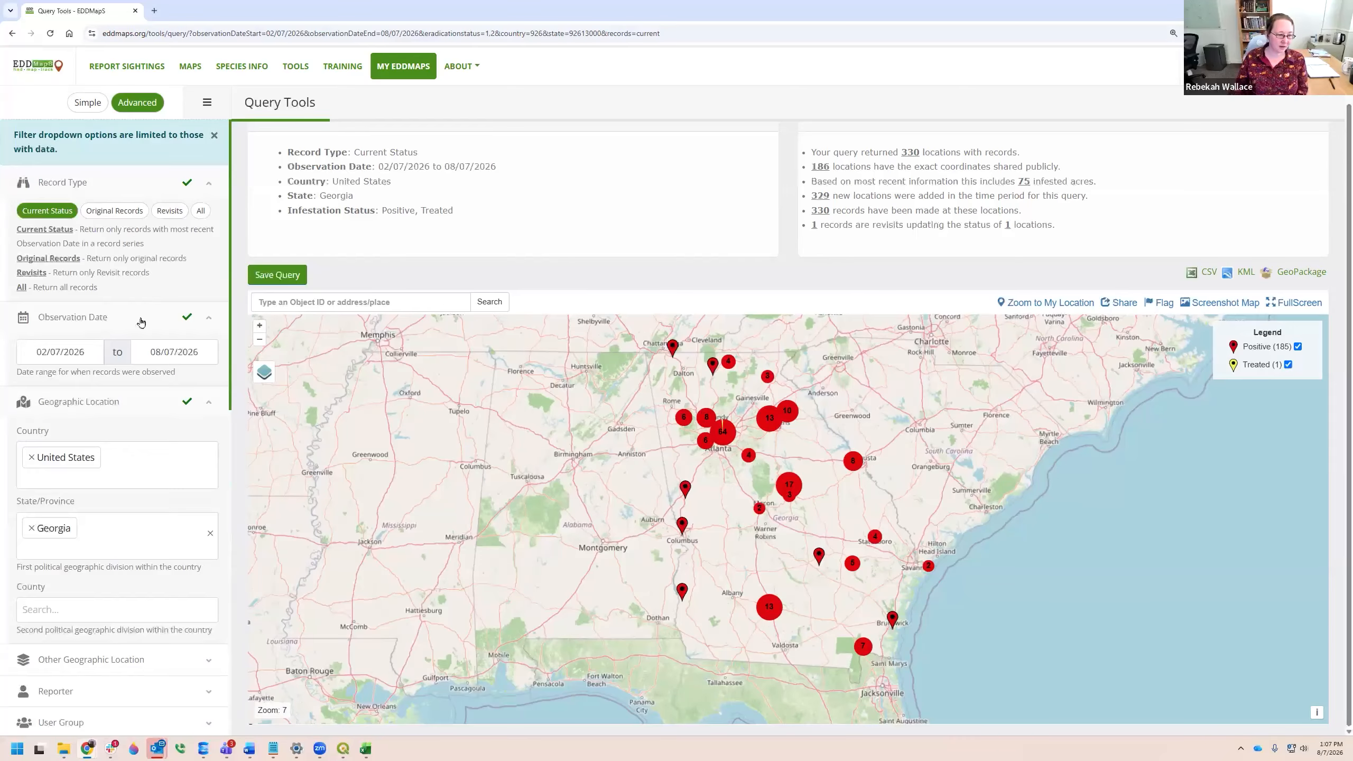
{"action": "scroll", "coordinate": [121, 441], "scroll_direction": "down", "scroll_amount": 5}
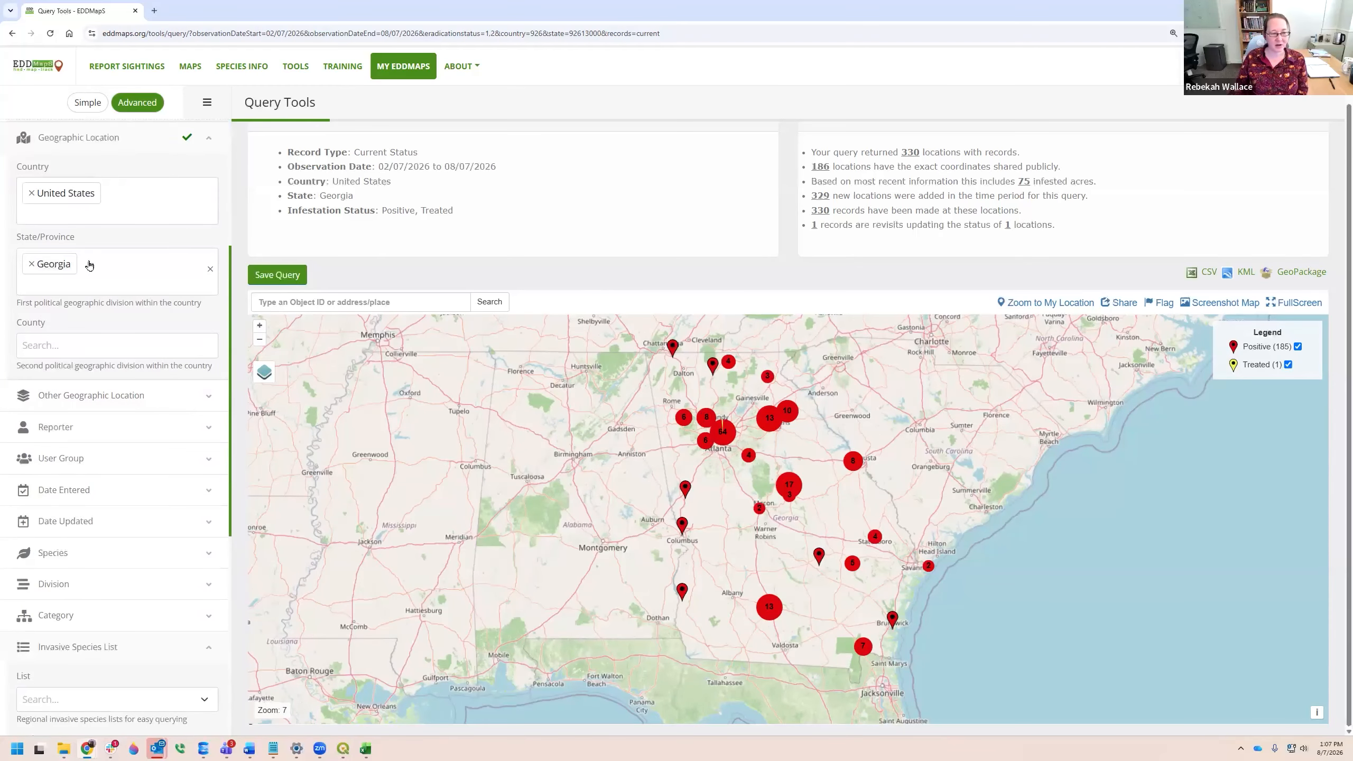
{"action": "left_click", "coordinate": [124, 278]}
{"action": "type", "text": "flor"}
{"action": "left_click", "coordinate": [124, 302]}
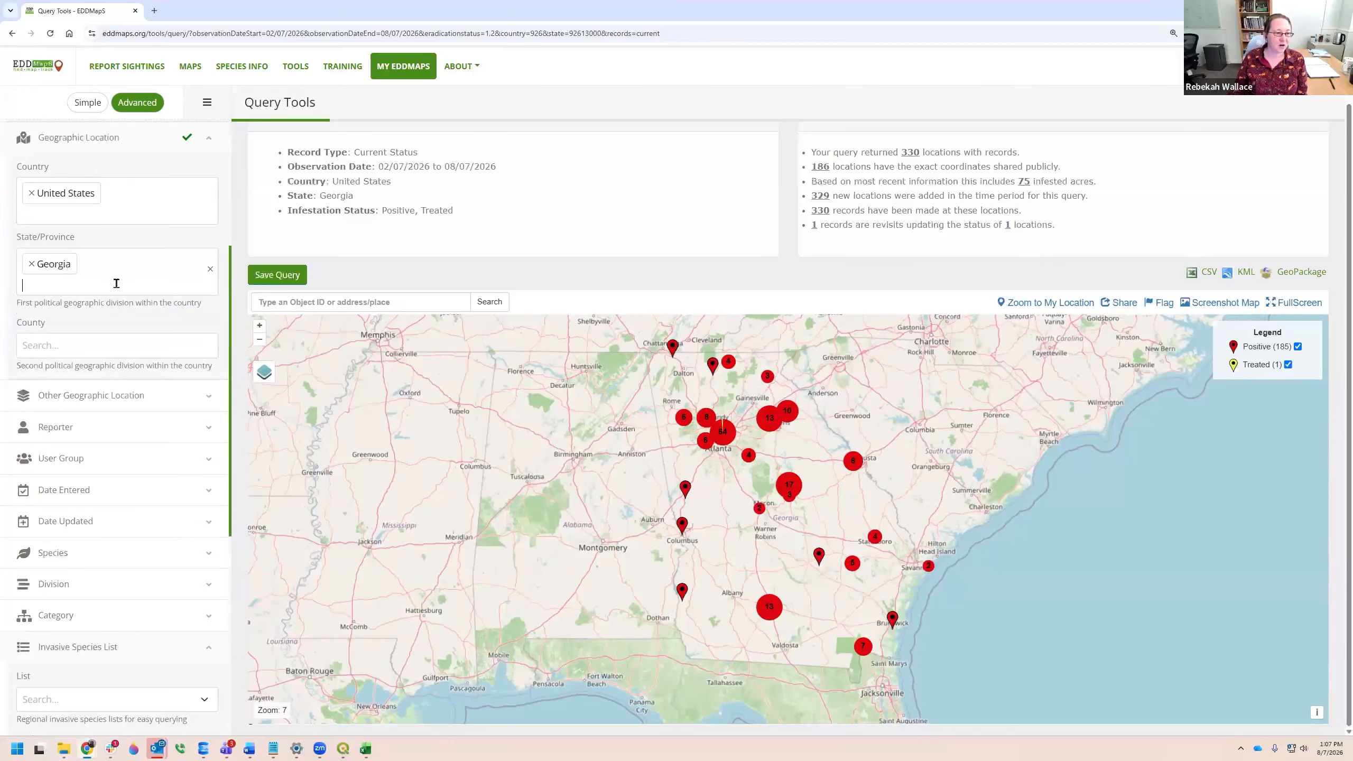
{"action": "type", "text": "flor"}
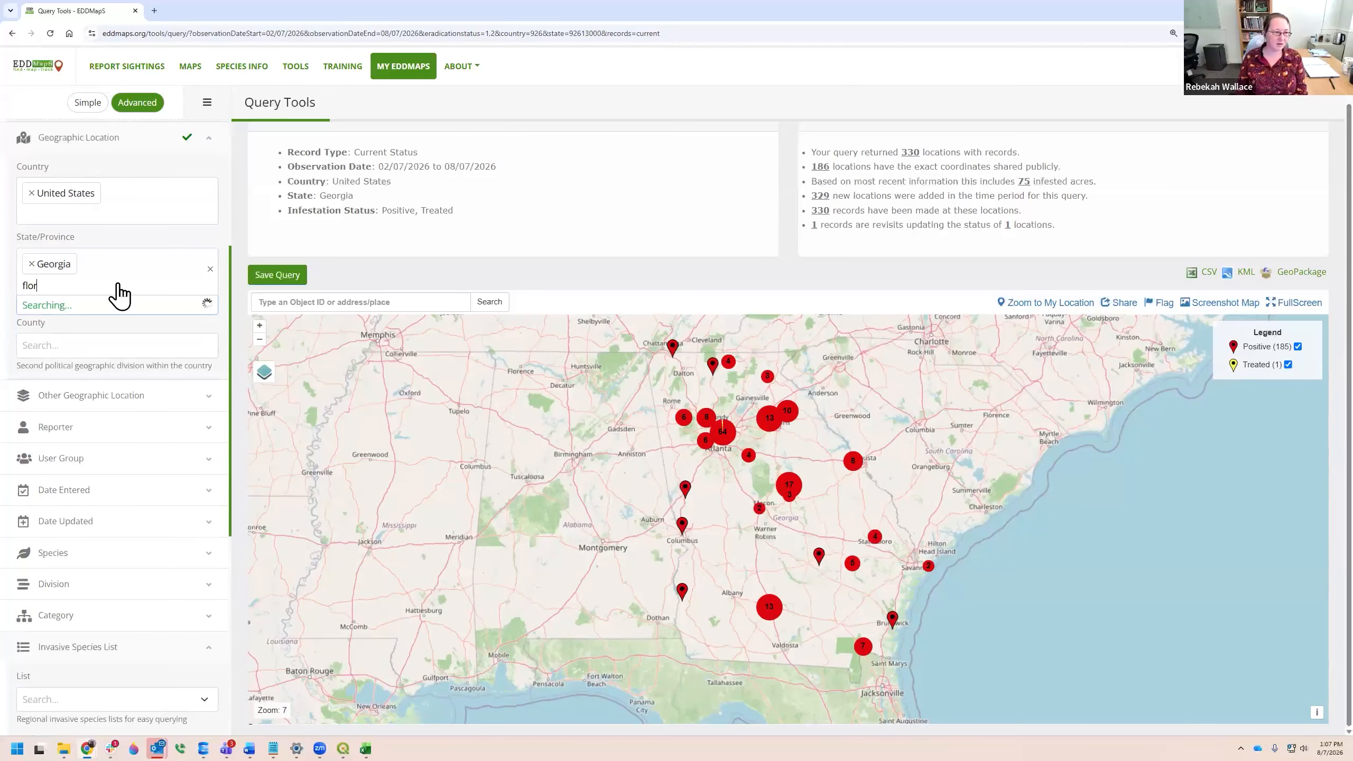
{"action": "left_click", "coordinate": [100, 308]}
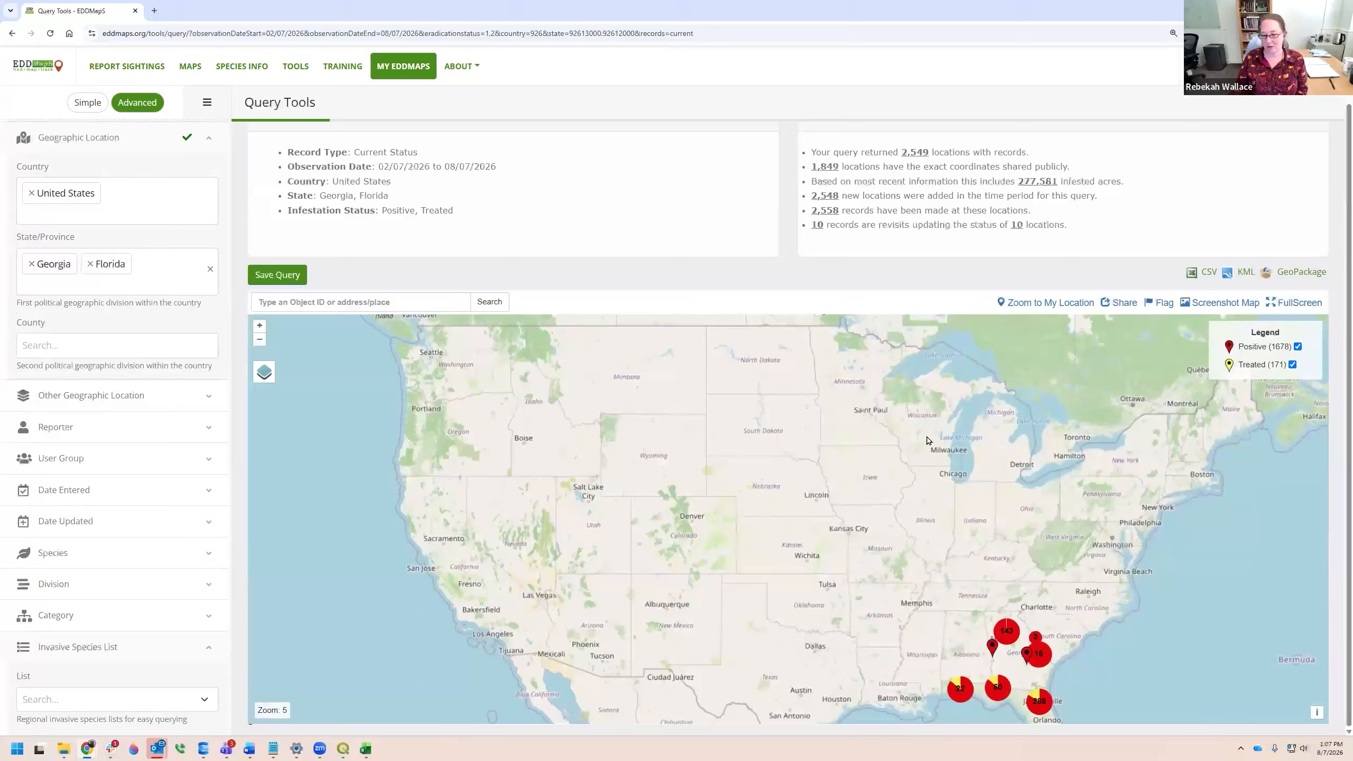
- Locate northern Florida on the results map and show the summary of the single Treated record west of Alachua
{"action": "left_click_drag", "start_coordinate": [948, 624], "coordinate": [925, 594]}
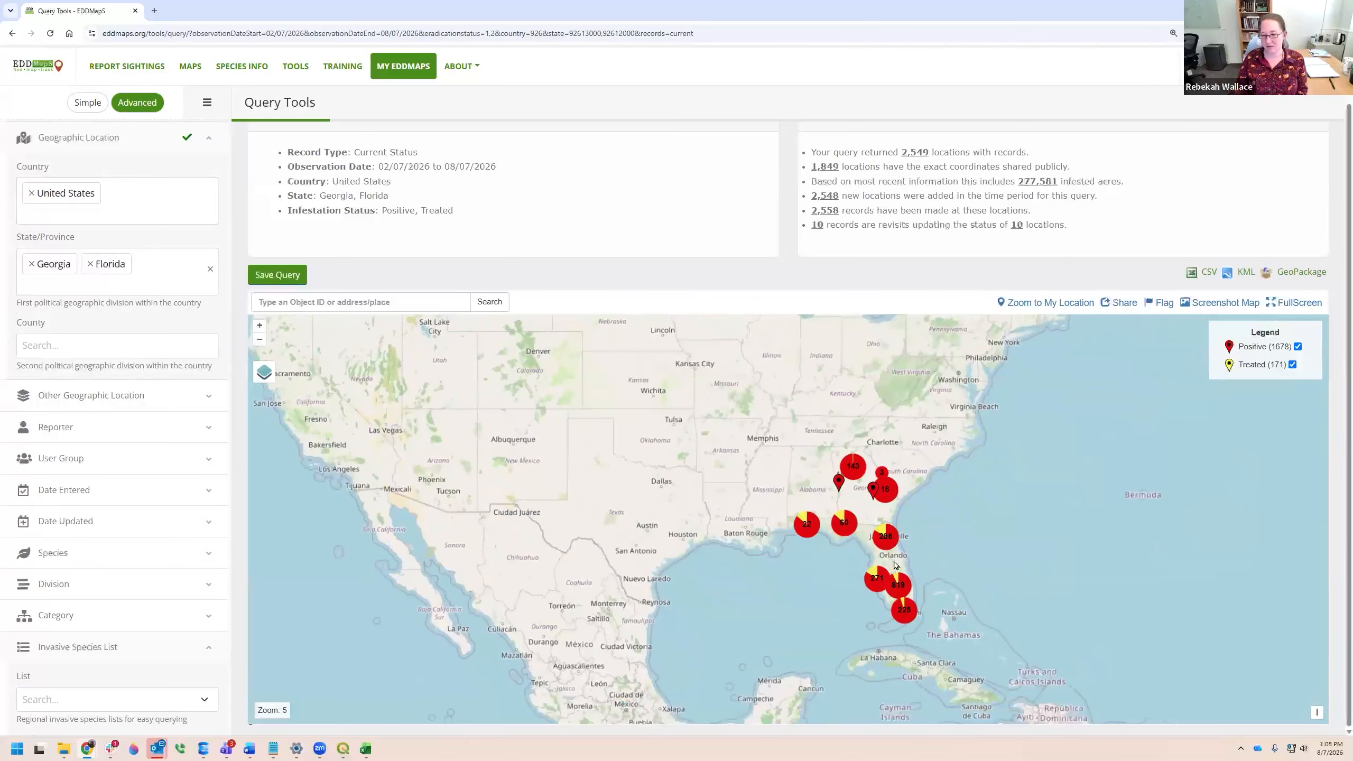
{"action": "scroll", "coordinate": [924, 593], "scroll_direction": "up", "scroll_amount": 1}
{"action": "scroll", "coordinate": [771, 449], "scroll_direction": "up", "scroll_amount": 1}
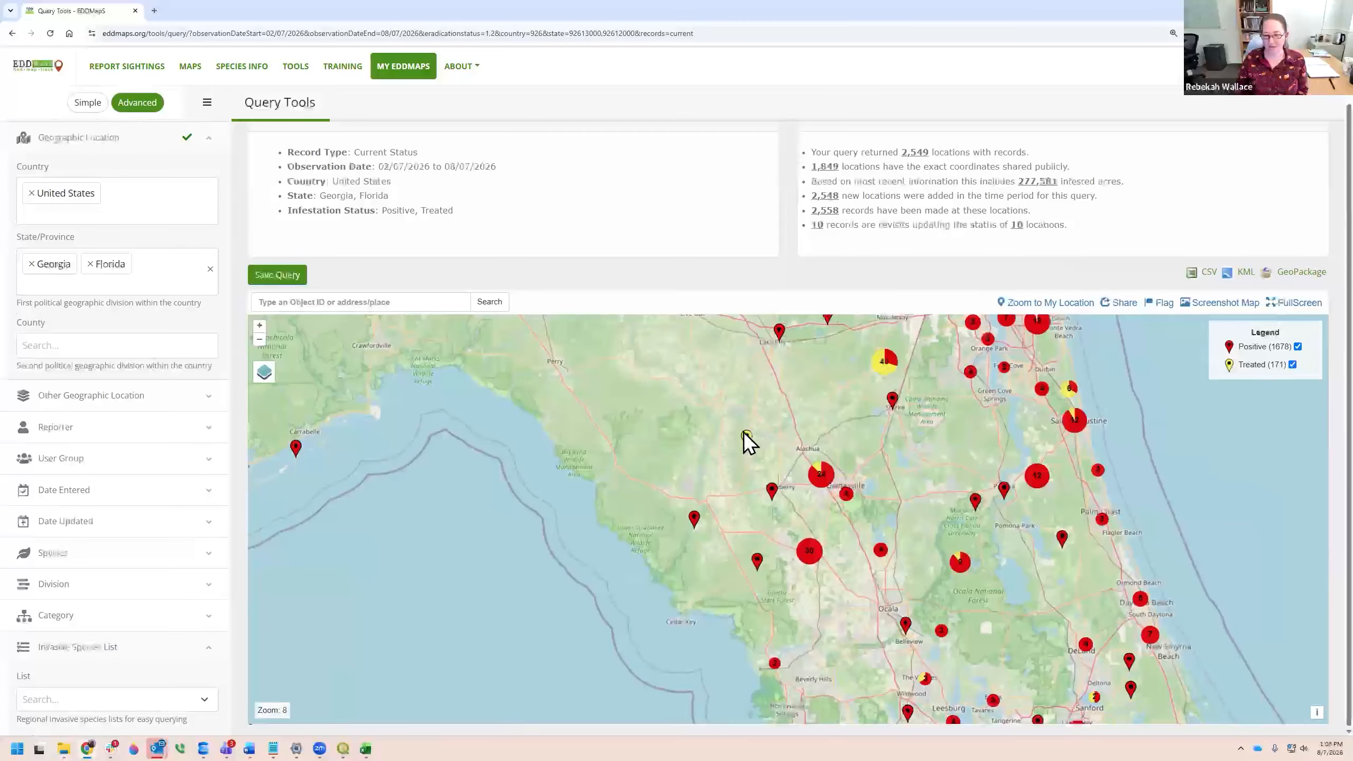
{"action": "left_click", "coordinate": [745, 435]}
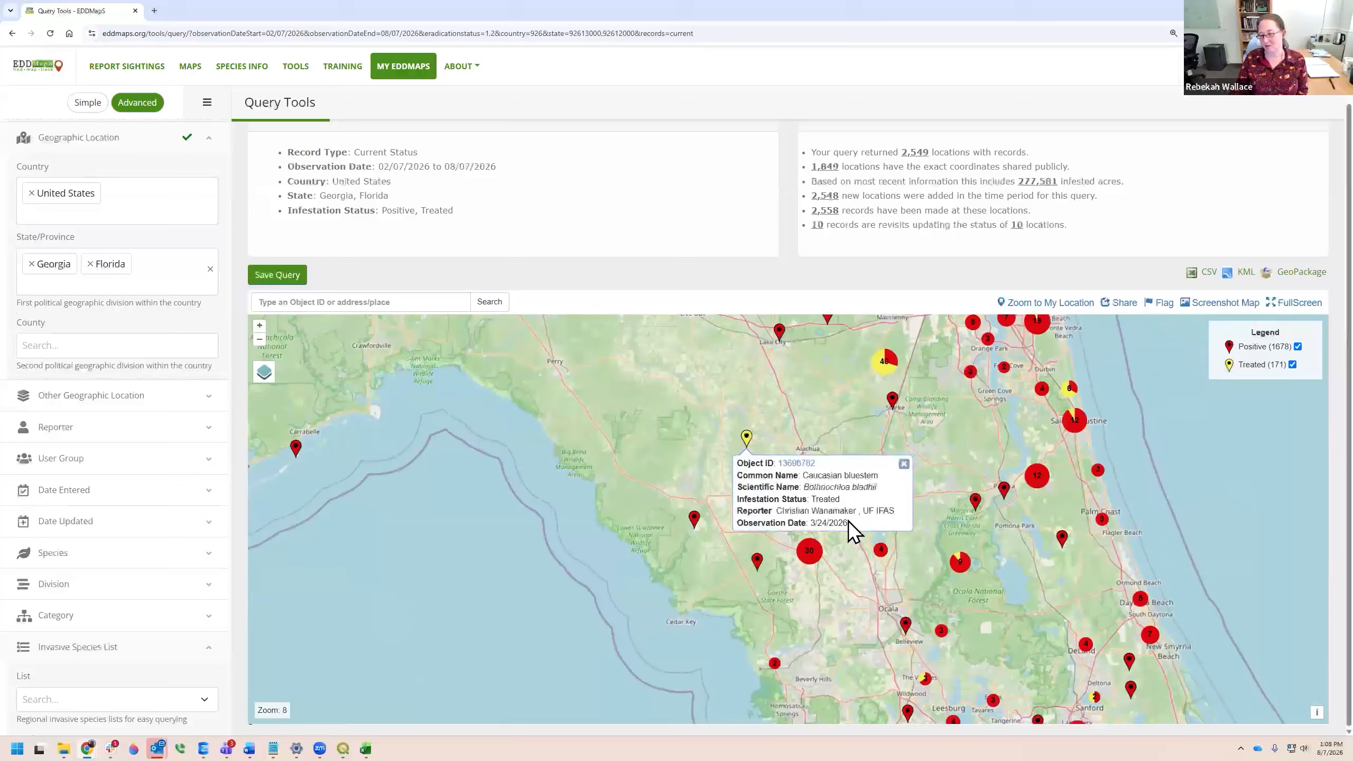
- Open the full record of the treated Caucasian bluestem sighting, review its details, and return to the query filters
{"action": "left_click", "coordinate": [799, 462]}
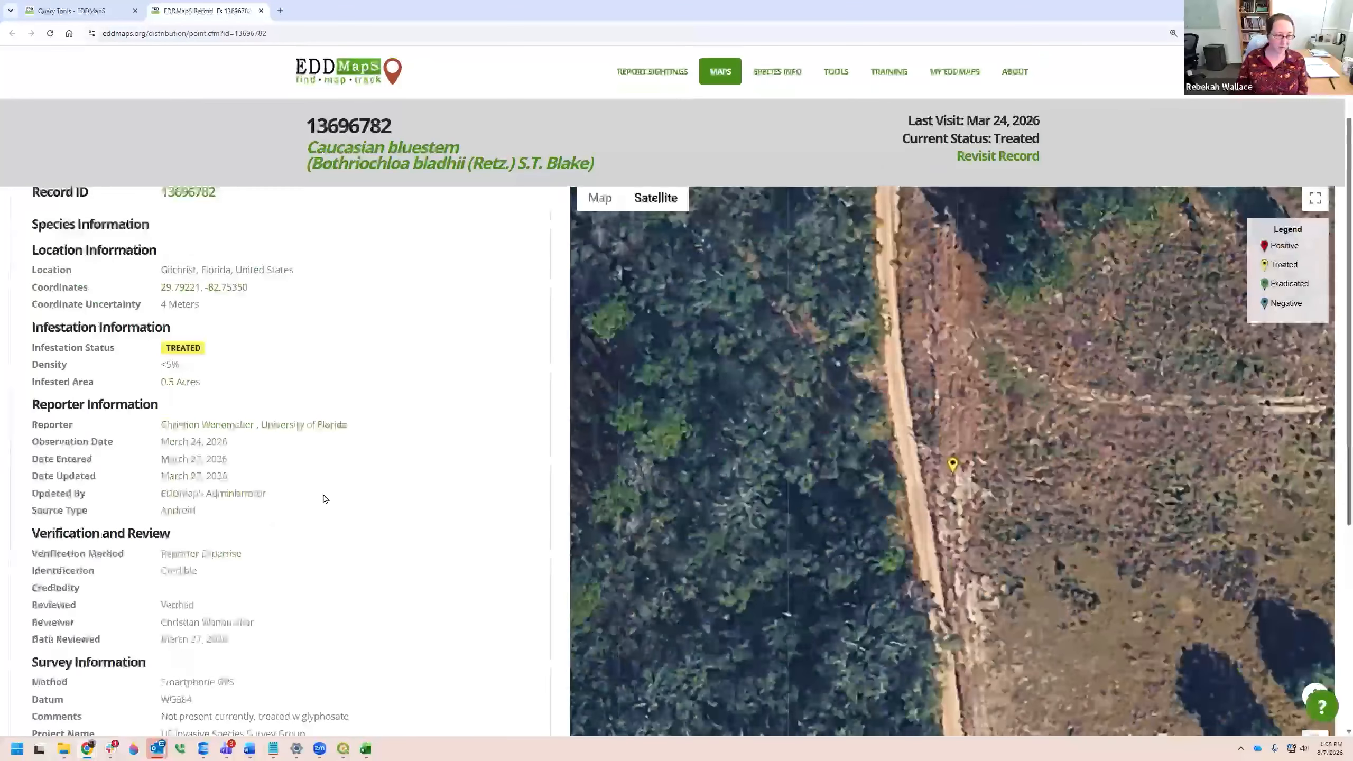
{"action": "scroll", "coordinate": [324, 499], "scroll_direction": "down", "scroll_amount": 2}
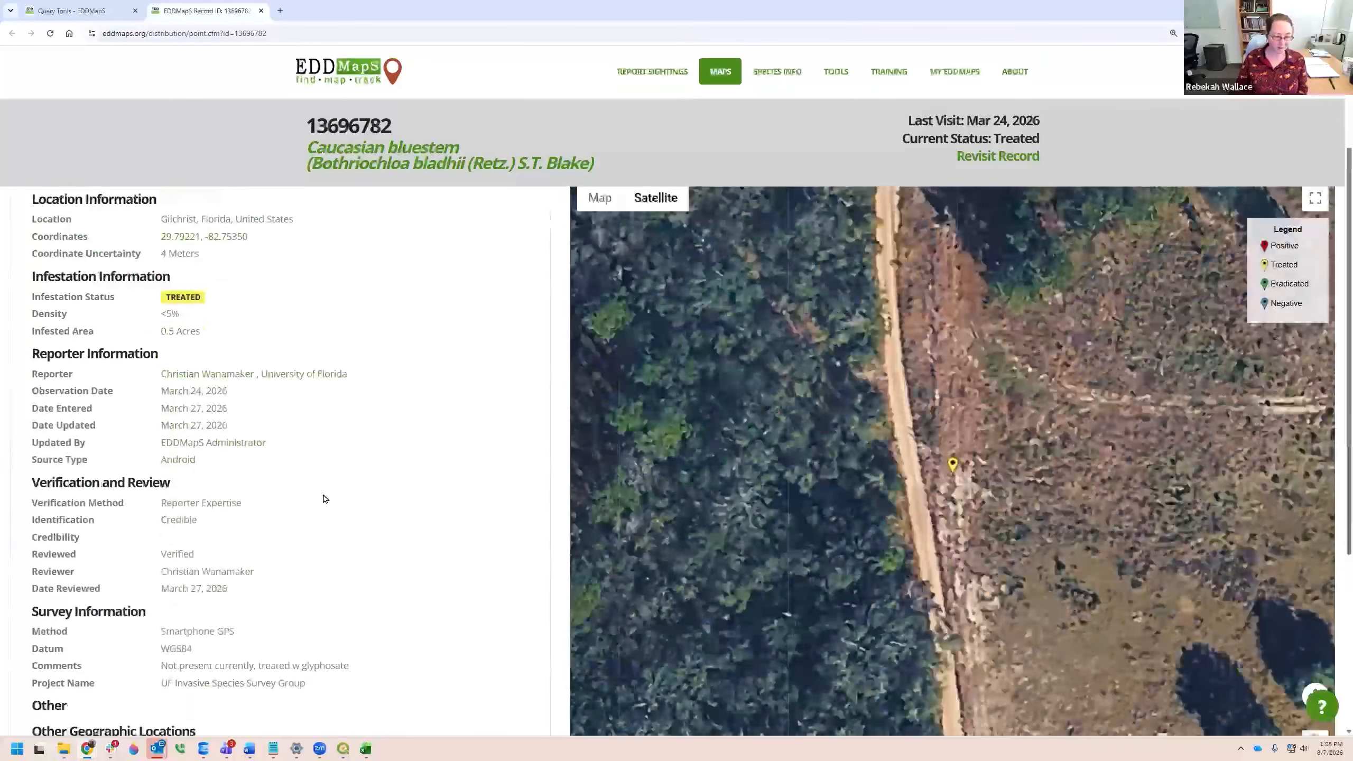
{"action": "left_click", "coordinate": [260, 11]}
{"action": "scroll", "coordinate": [184, 336], "scroll_direction": "up", "scroll_amount": 4}
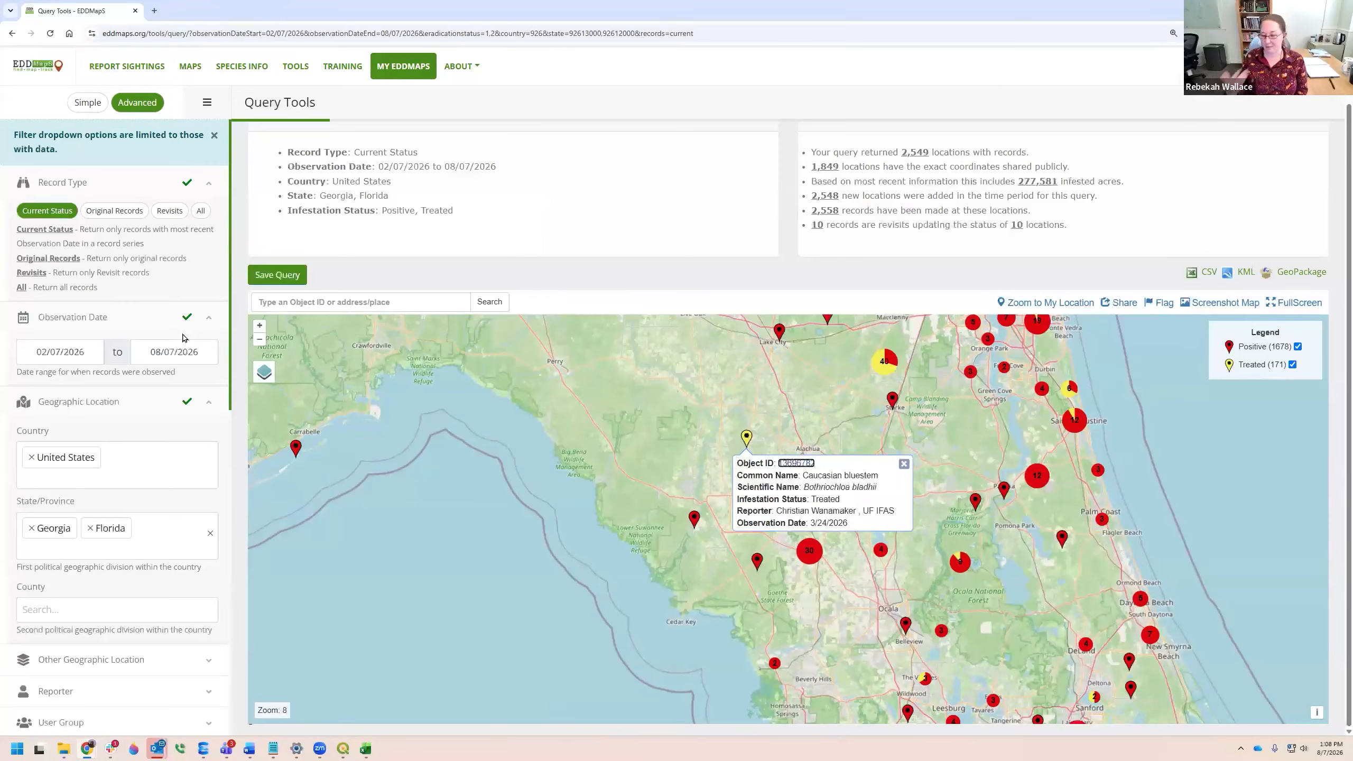
- Examine the Save Query dialog for the Georgia and Florida query, and cancel it without saving
{"action": "left_click", "coordinate": [794, 264]}
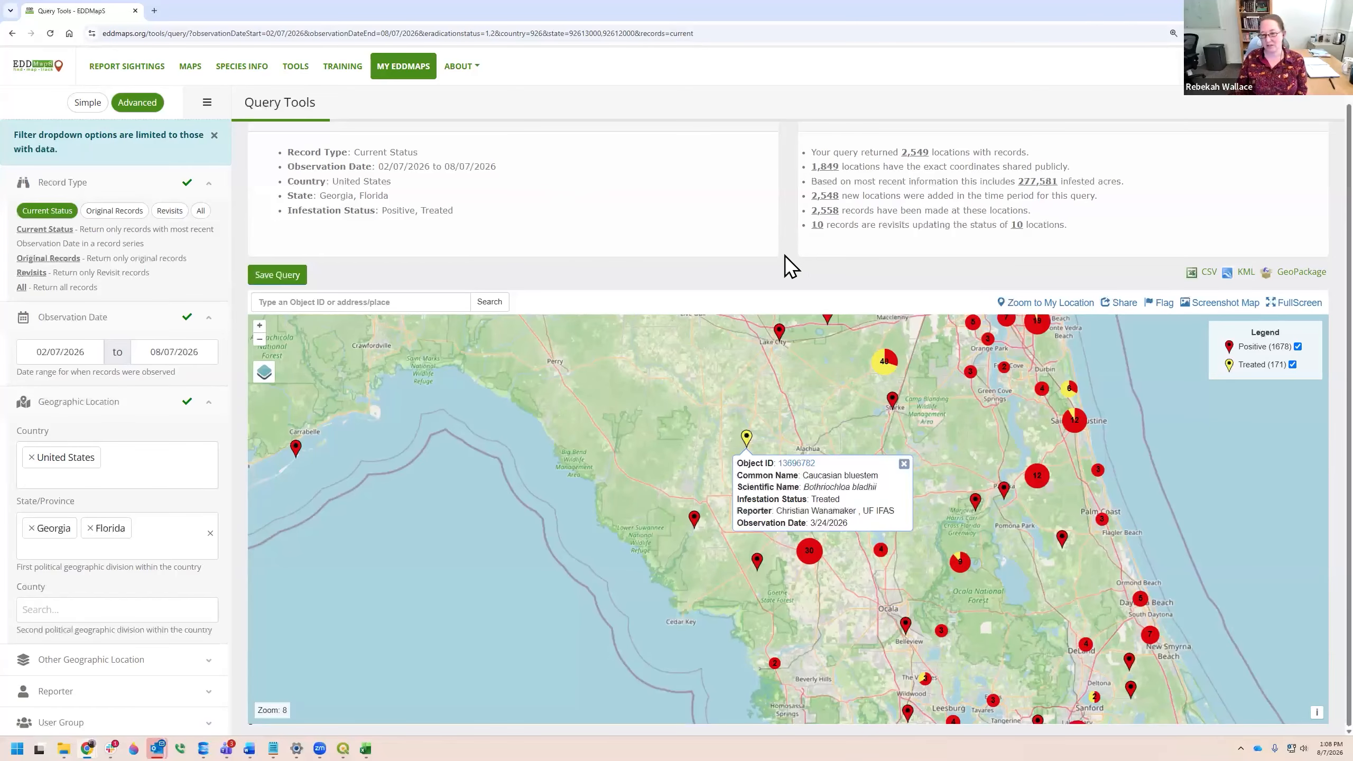
{"action": "scroll", "coordinate": [791, 266], "scroll_direction": "up", "scroll_amount": 1}
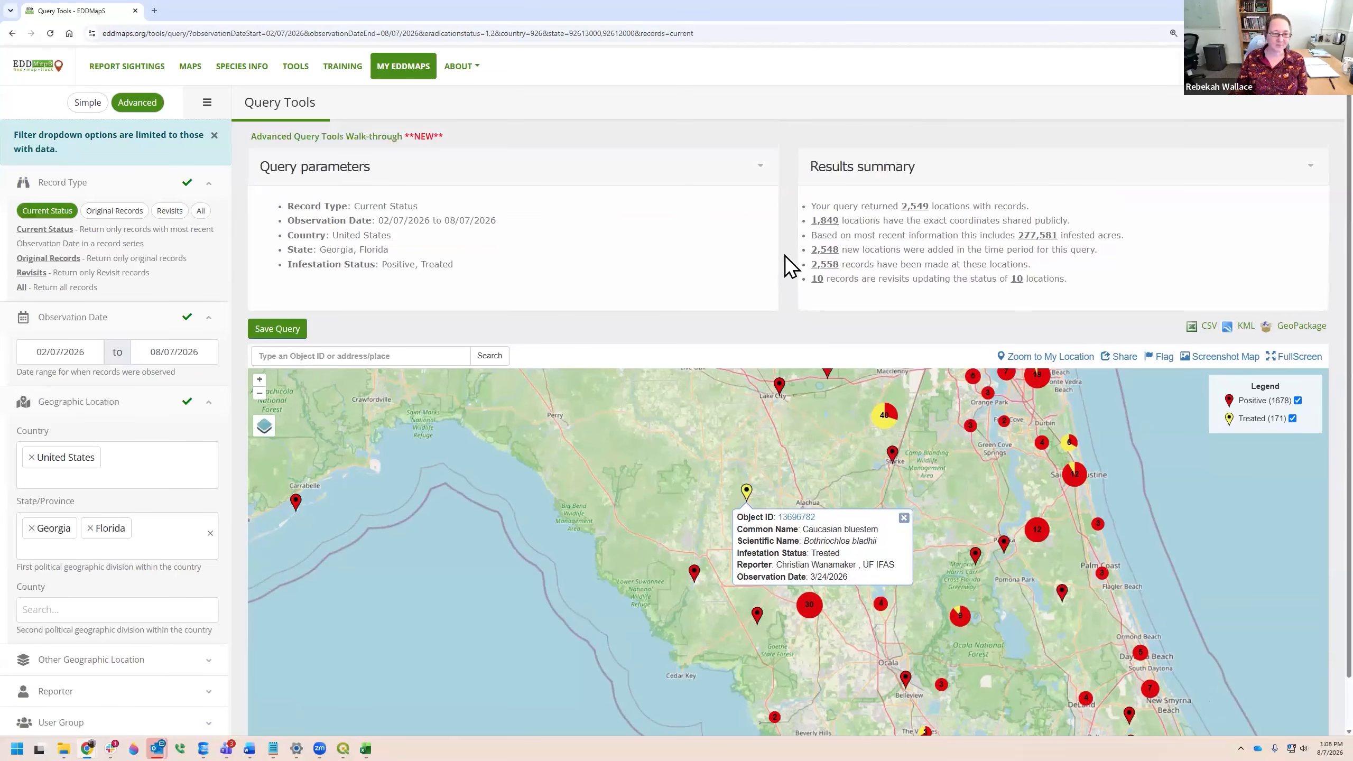
{"action": "left_click", "coordinate": [287, 329]}
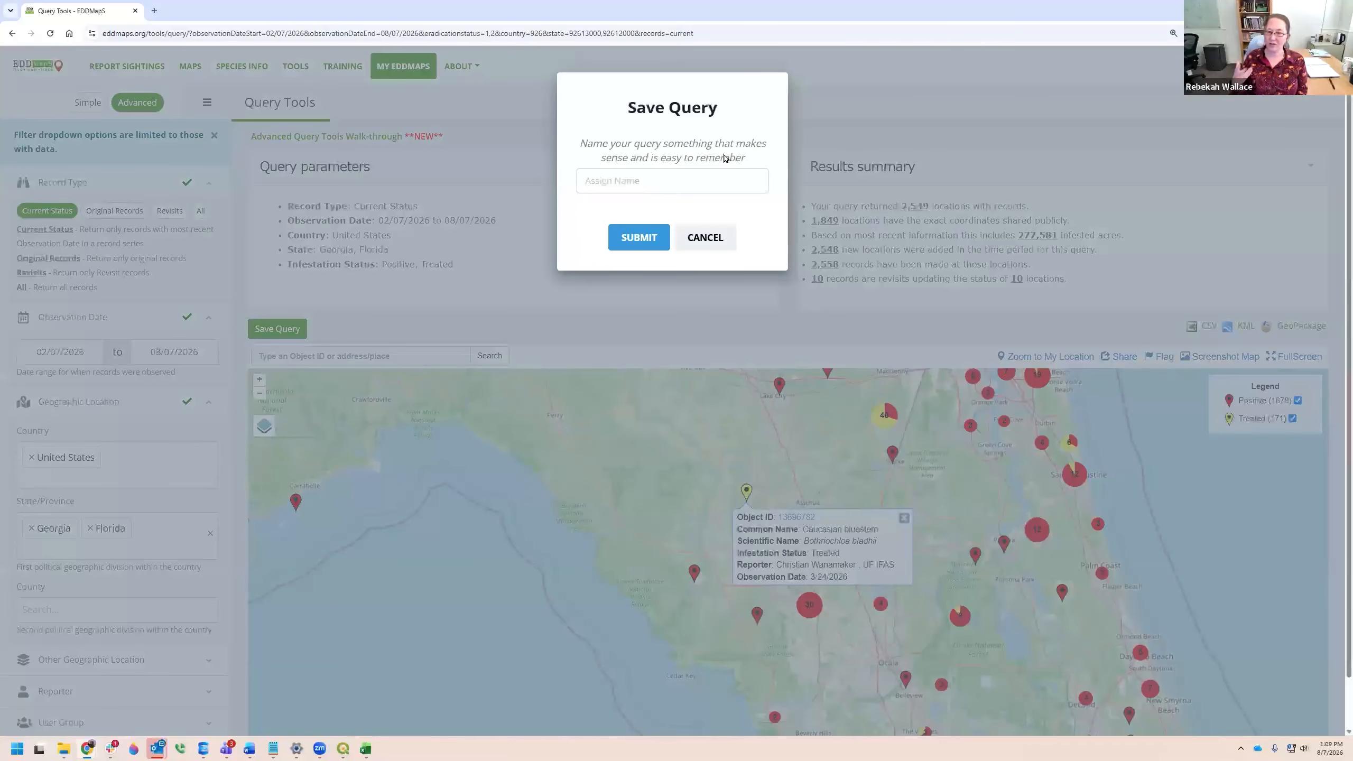
{"action": "left_click", "coordinate": [712, 240]}
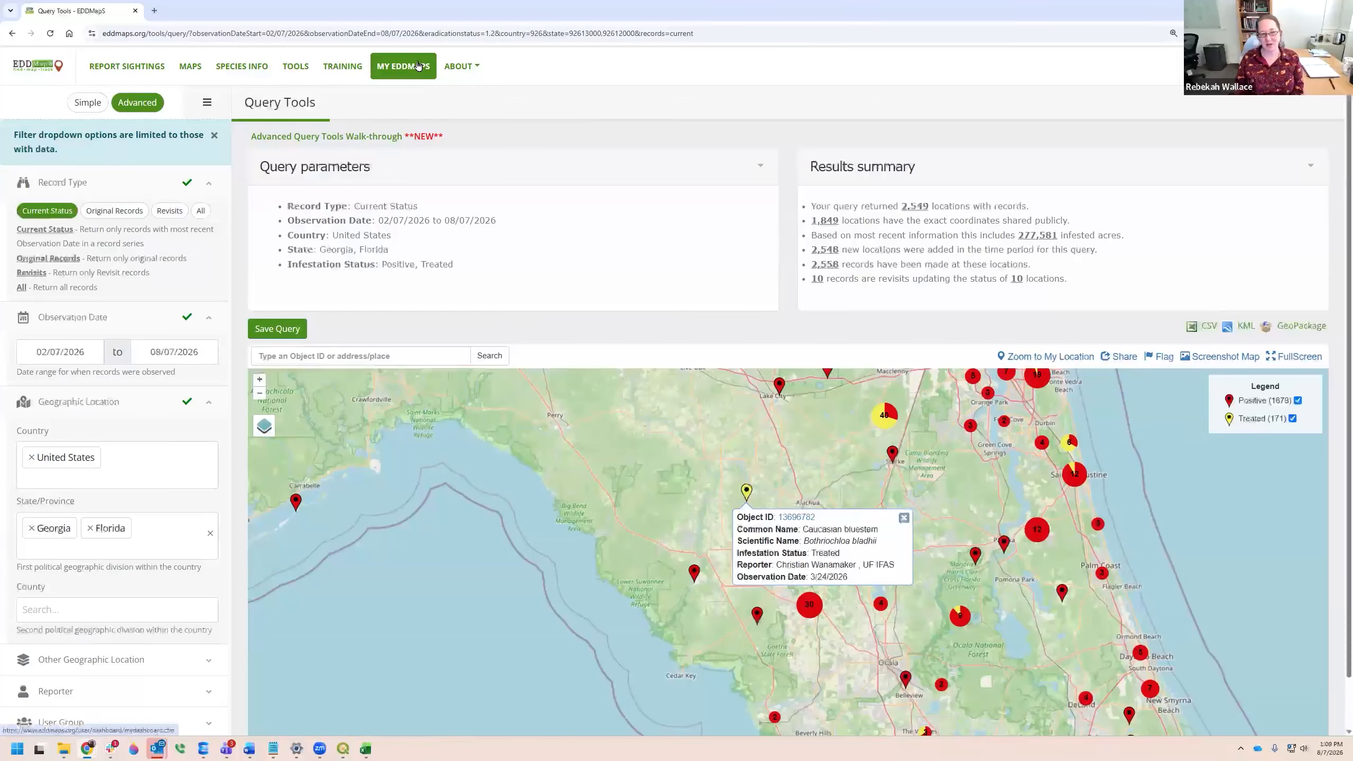
- Go to My Saved Queries in the My EDDMapS dashboard and run the saved query Tift Plants
{"action": "left_click", "coordinate": [419, 65]}
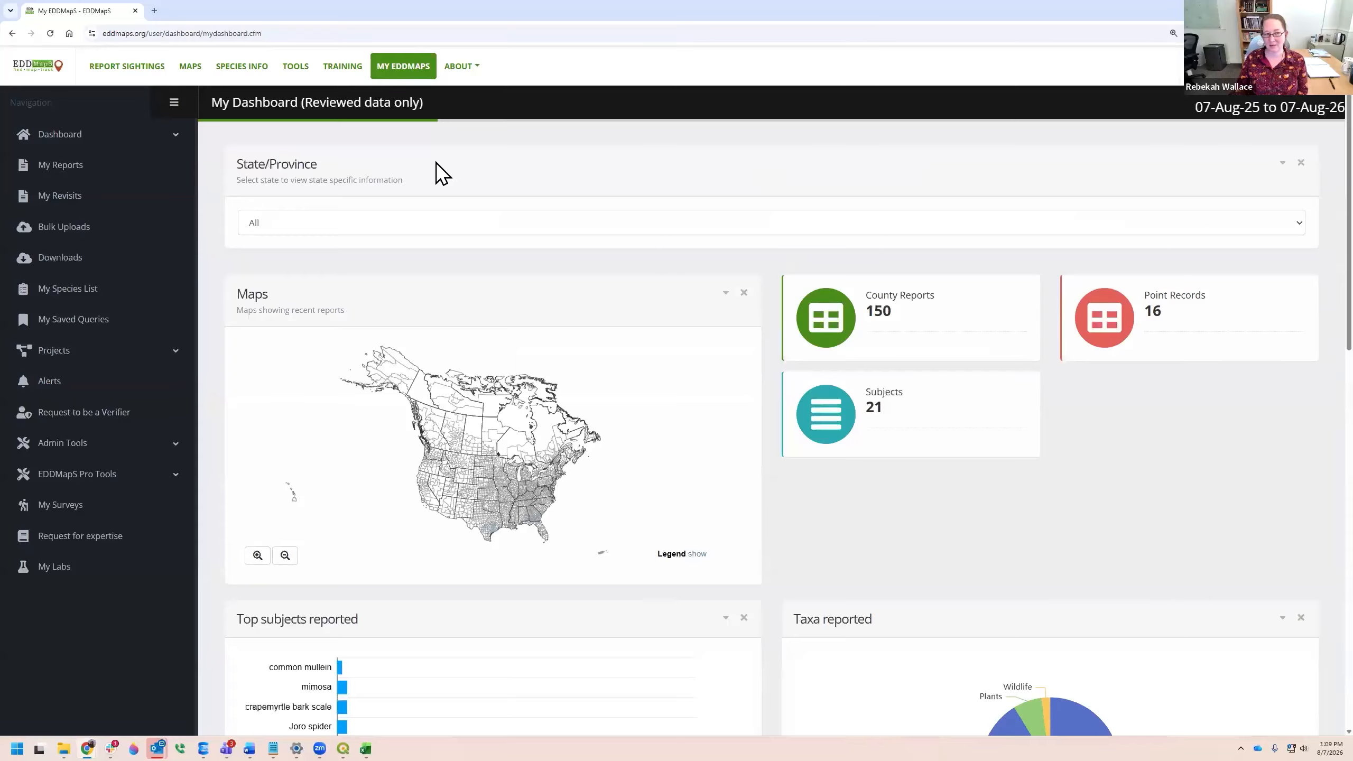
{"action": "left_click", "coordinate": [85, 321]}
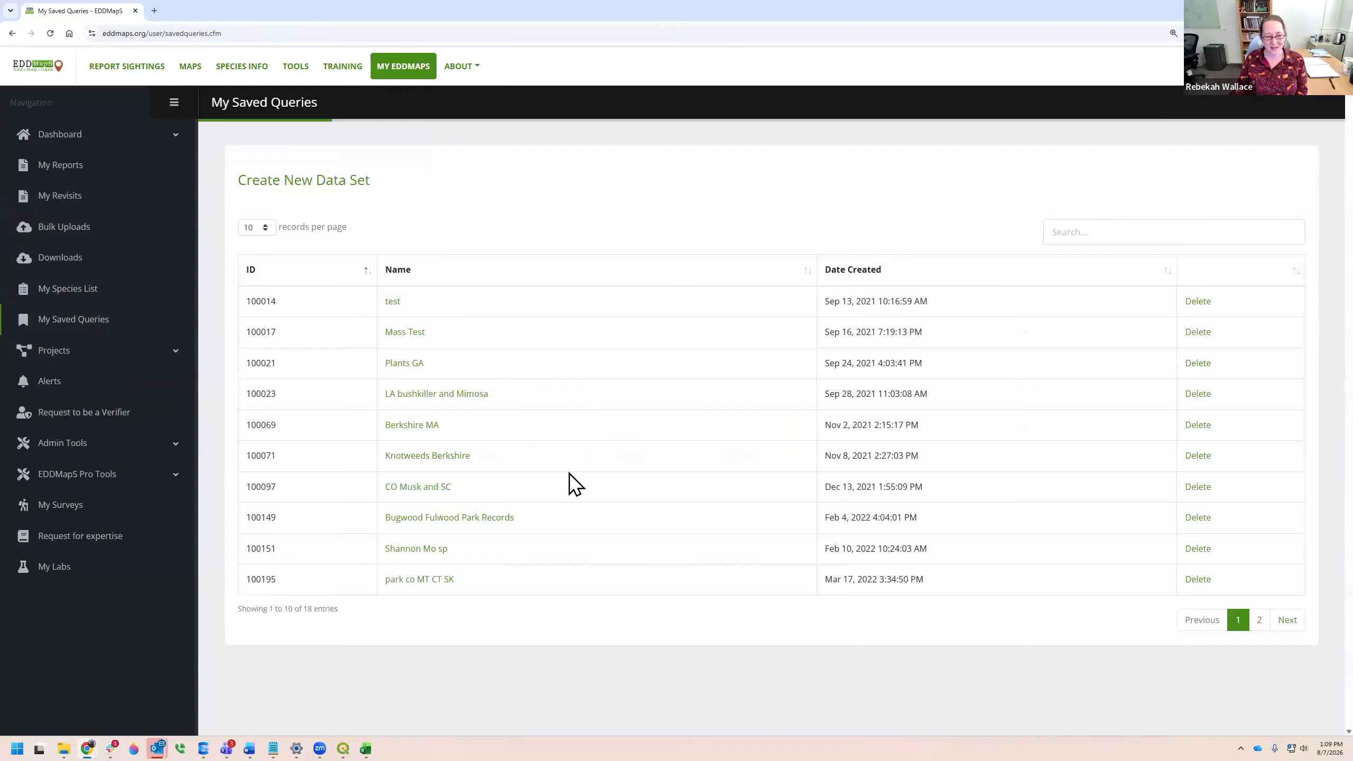
{"action": "left_click", "coordinate": [1258, 619]}
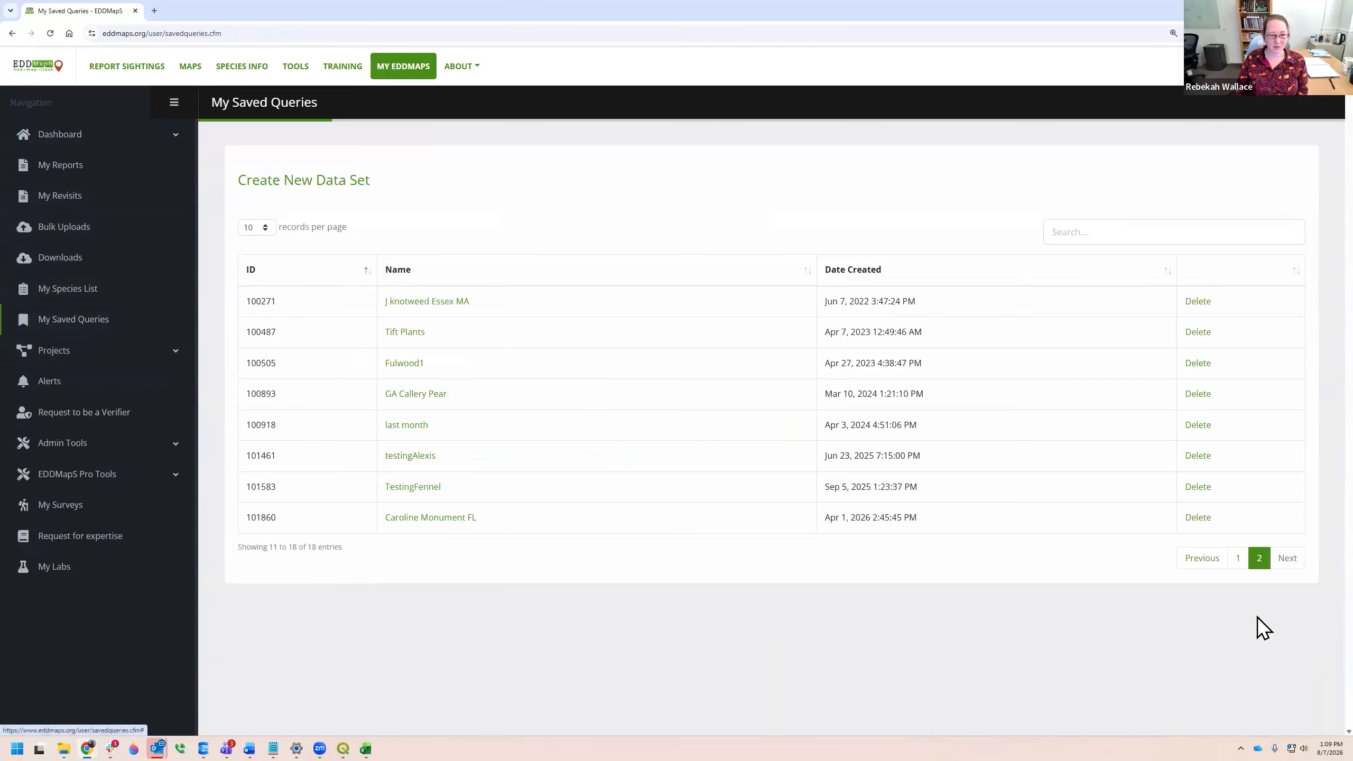
{"action": "left_click", "coordinate": [409, 332]}
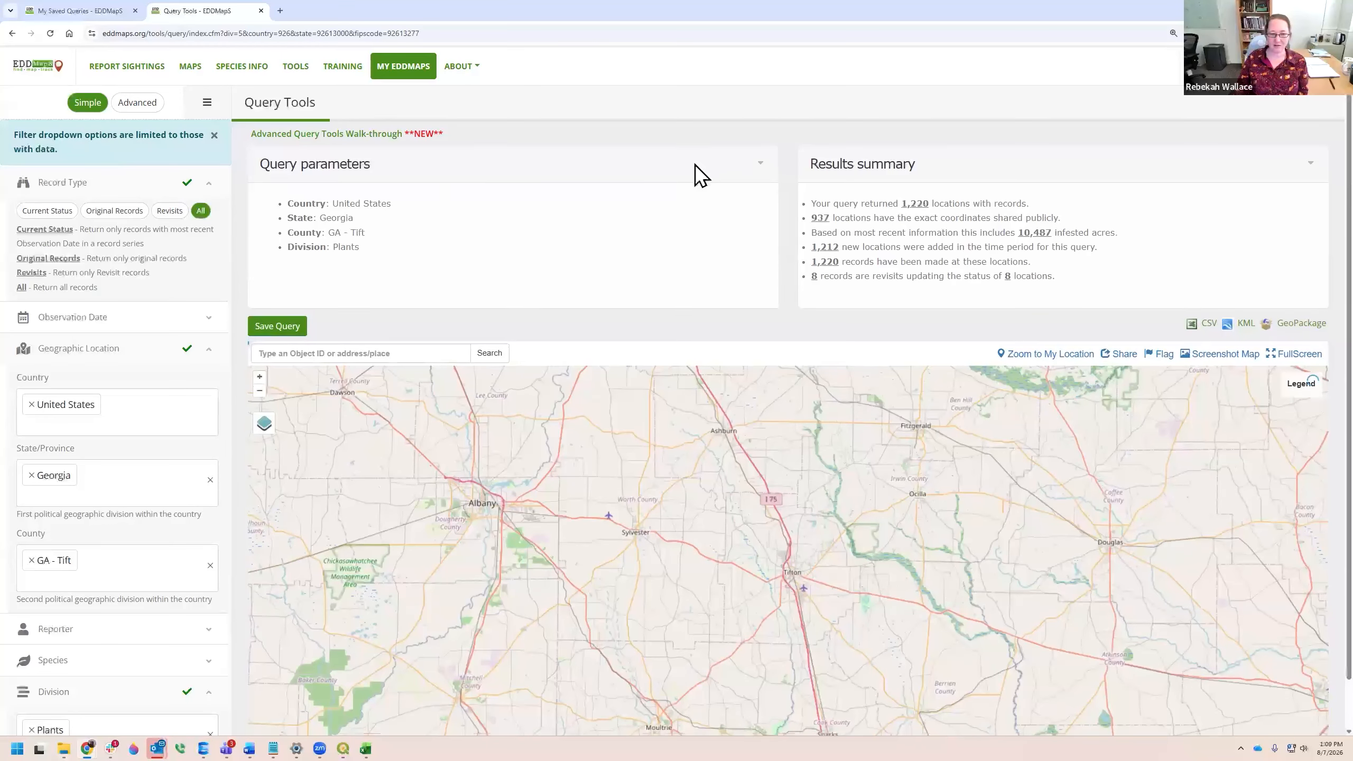
- Inspect the isolated record south of the Tift County cluster, close it, and look at the clustered records more closely
{"action": "scroll", "coordinate": [799, 184], "scroll_direction": "down", "scroll_amount": 1}
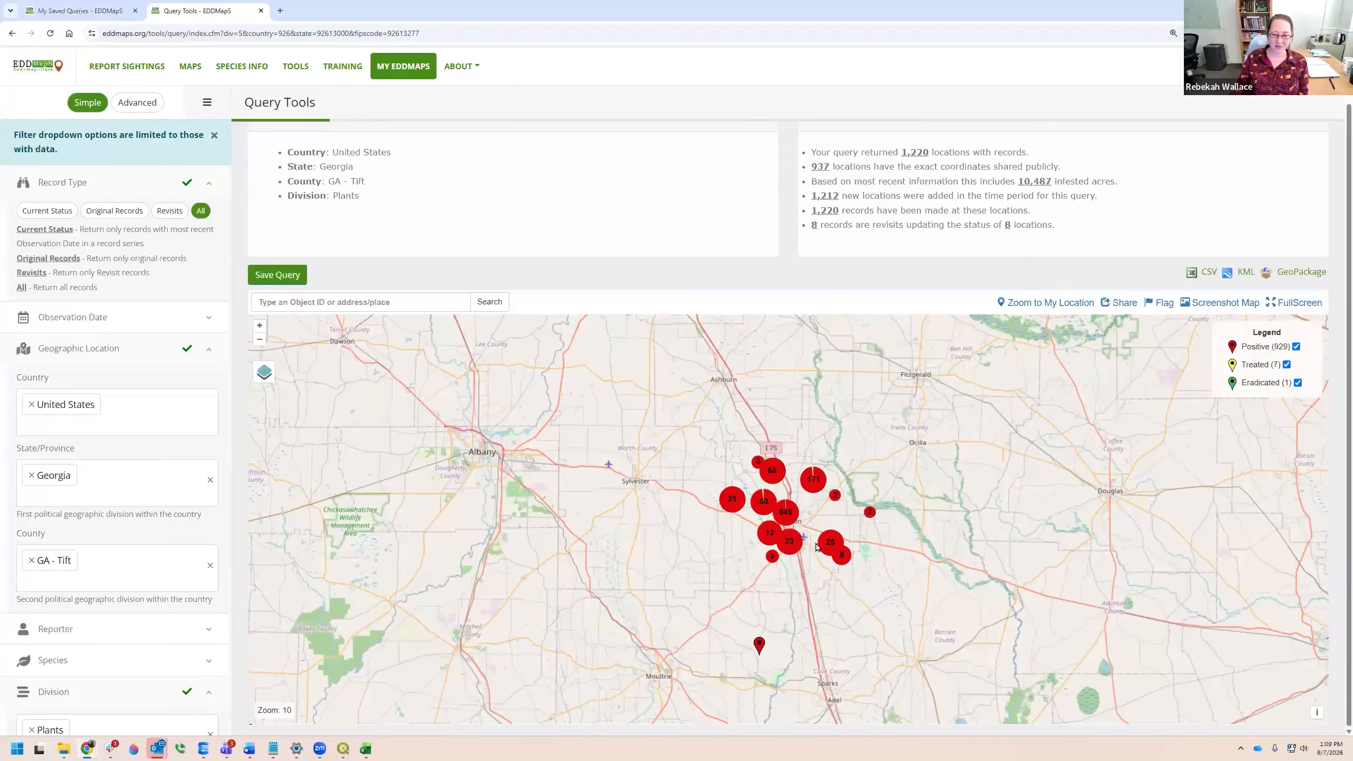
{"action": "mouse_move", "coordinate": [819, 672]}
{"action": "left_mouse_down"}
{"action": "mouse_move", "coordinate": [808, 615]}
{"action": "mouse_move", "coordinate": [753, 597]}
{"action": "left_mouse_up"}
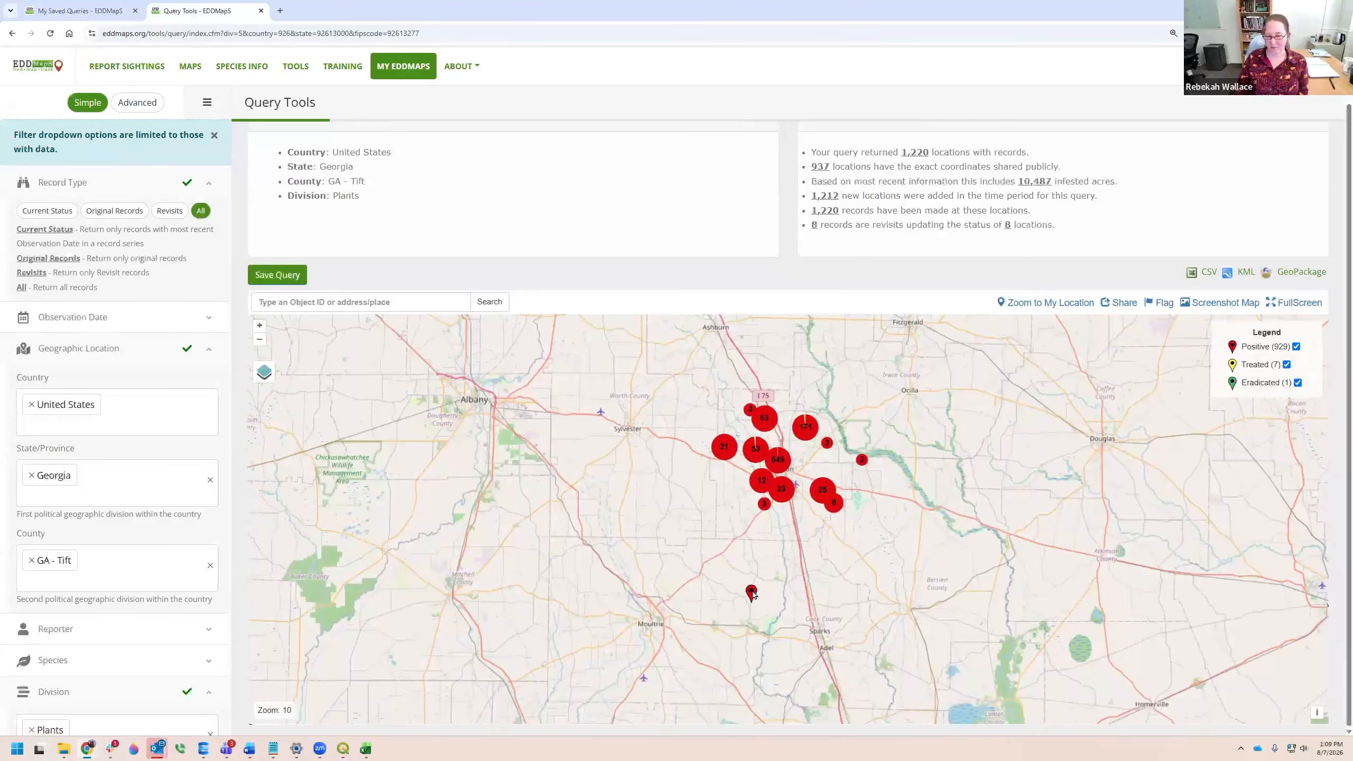
{"action": "left_click", "coordinate": [752, 592]}
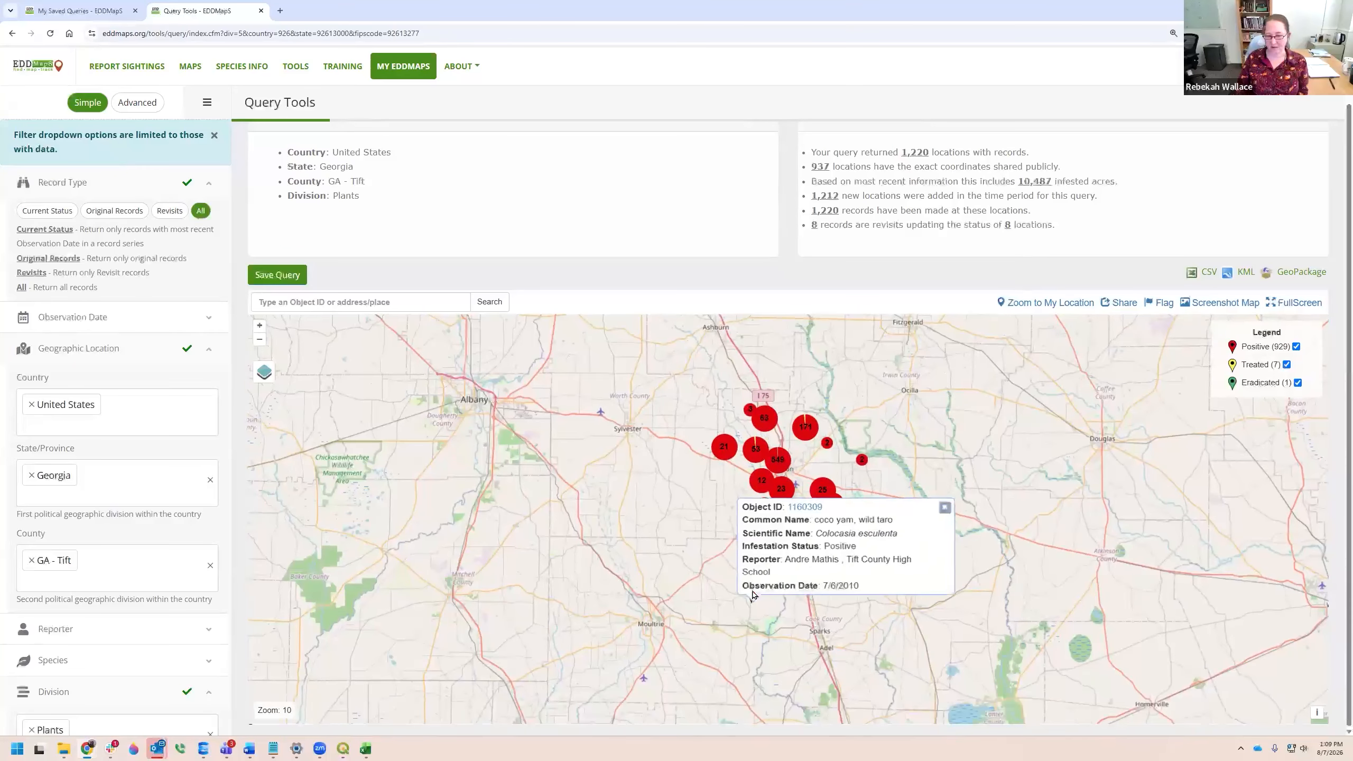
{"action": "left_click", "coordinate": [798, 516]}
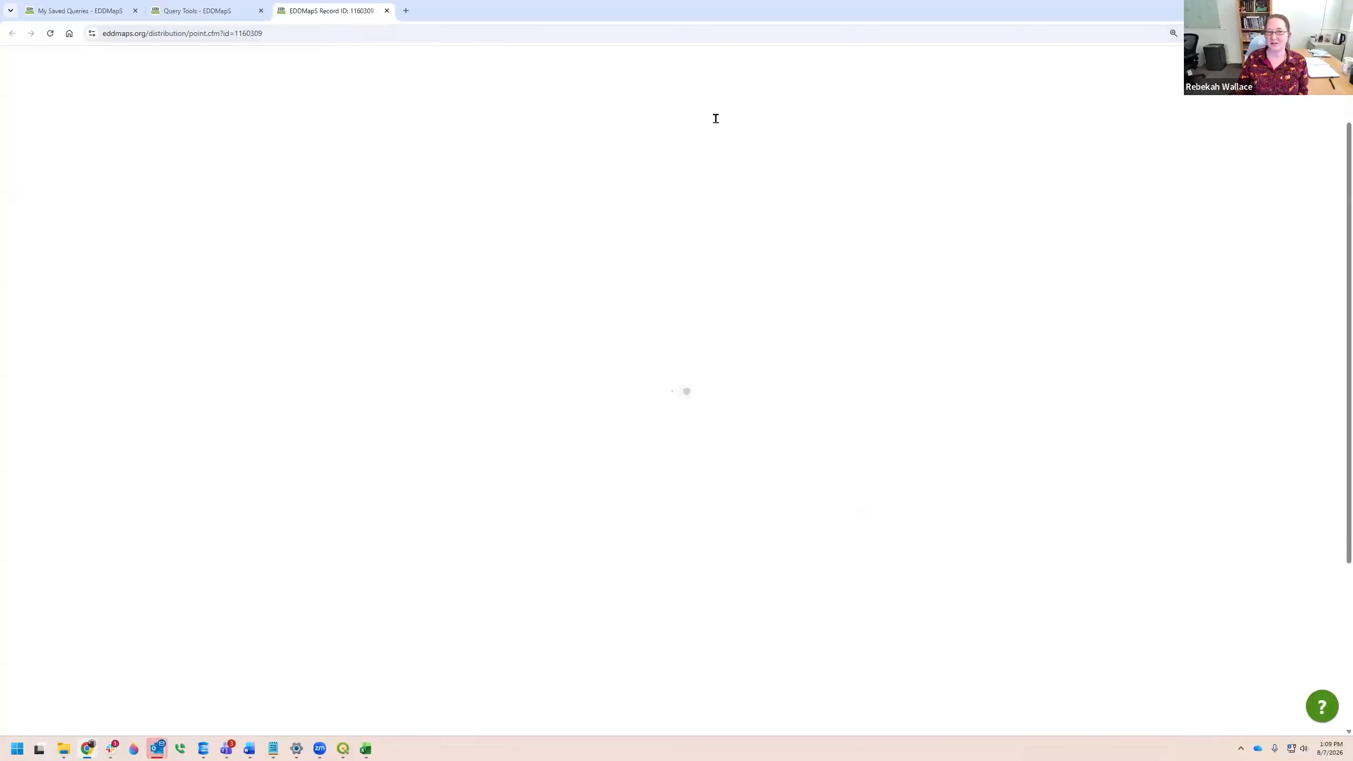
{"action": "key", "text": "ctrl+w"}
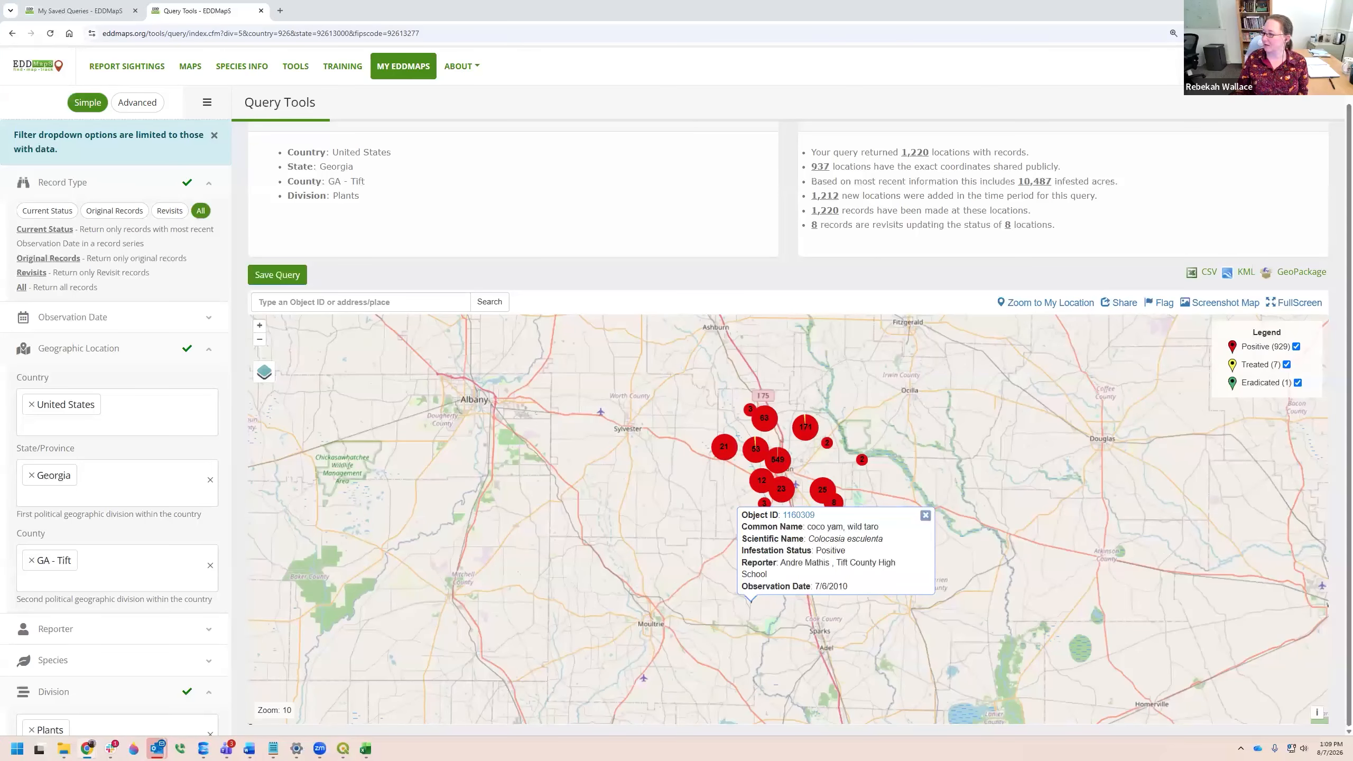
{"action": "left_click", "coordinate": [925, 515]}
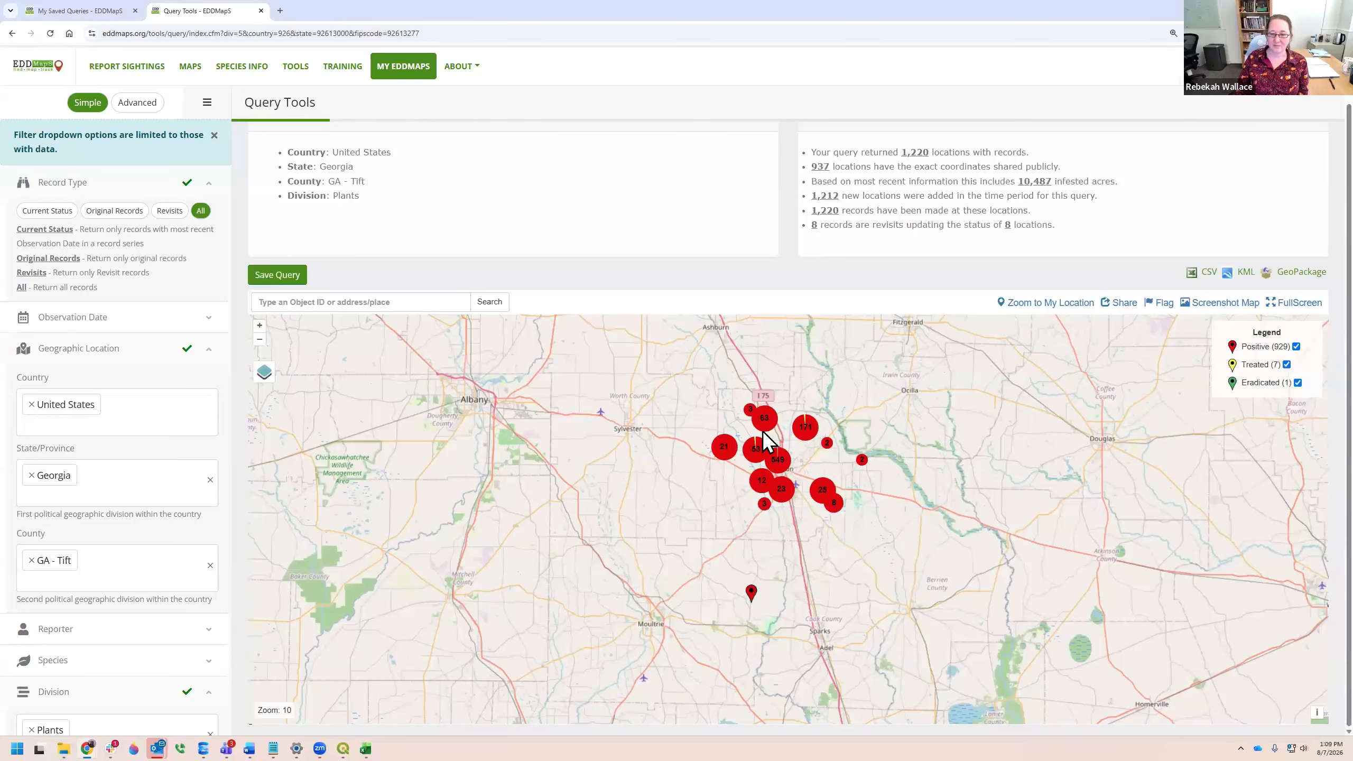
{"action": "left_click", "coordinate": [791, 498]}
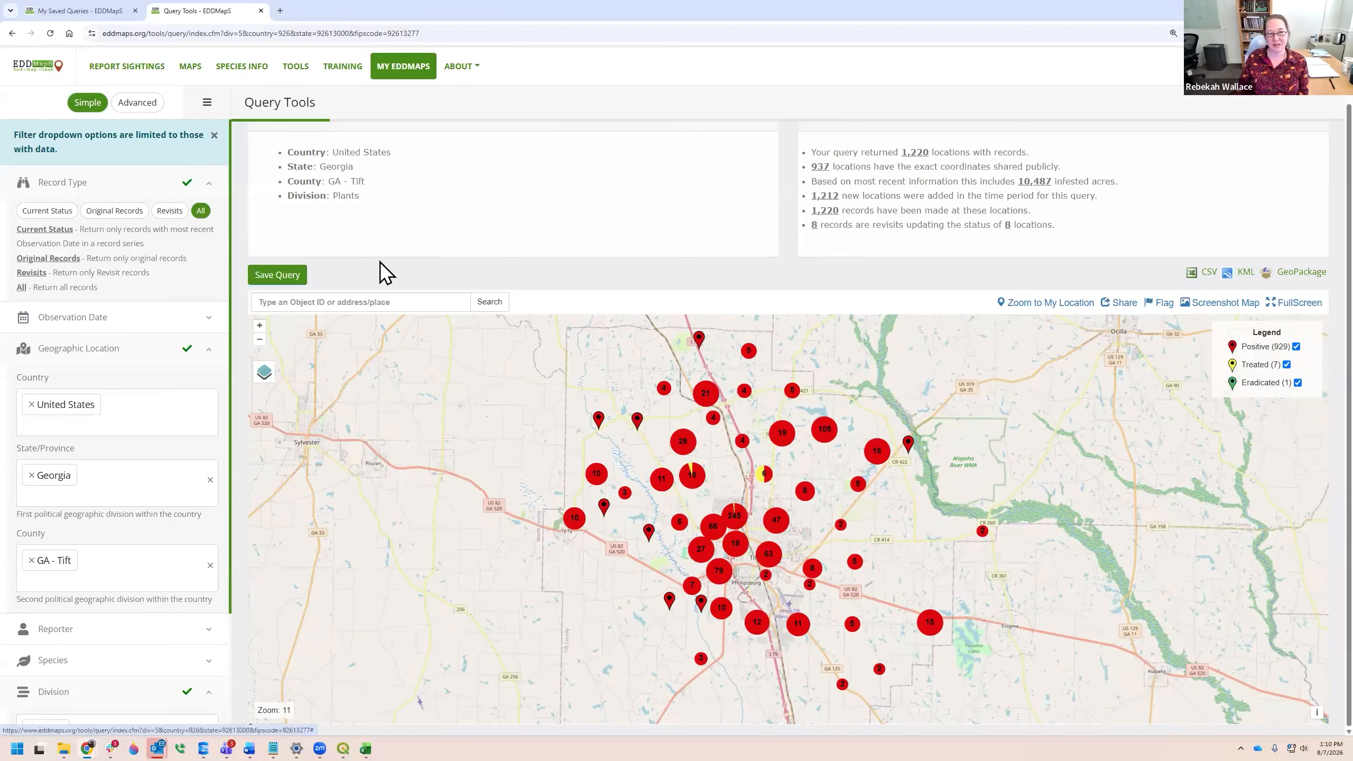
- Open the Advanced Query Tools Walk-through PDF, look through its three pages, and close it
{"action": "scroll", "coordinate": [380, 266], "scroll_direction": "up", "scroll_amount": 1}
{"action": "left_click_drag", "start_coordinate": [250, 147], "coordinate": [403, 136]}
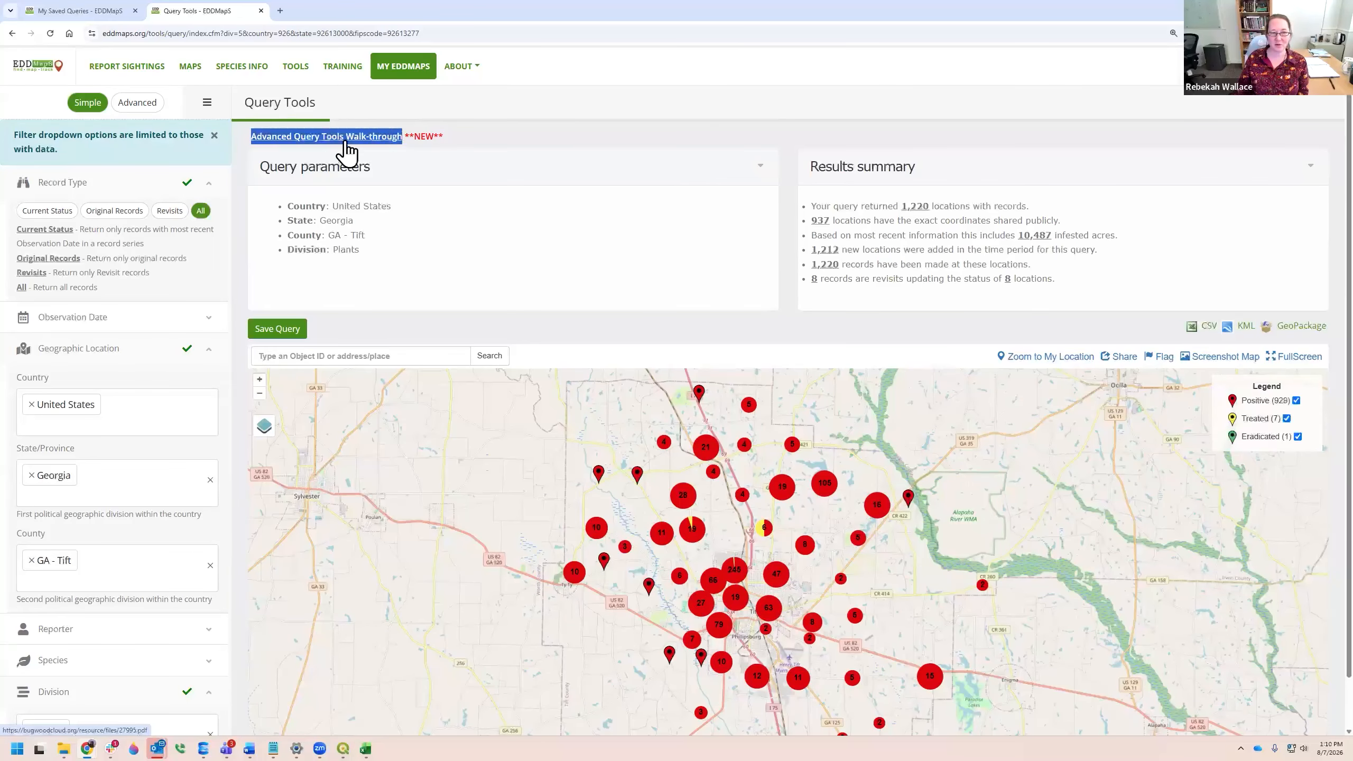
{"action": "left_click", "coordinate": [373, 137]}
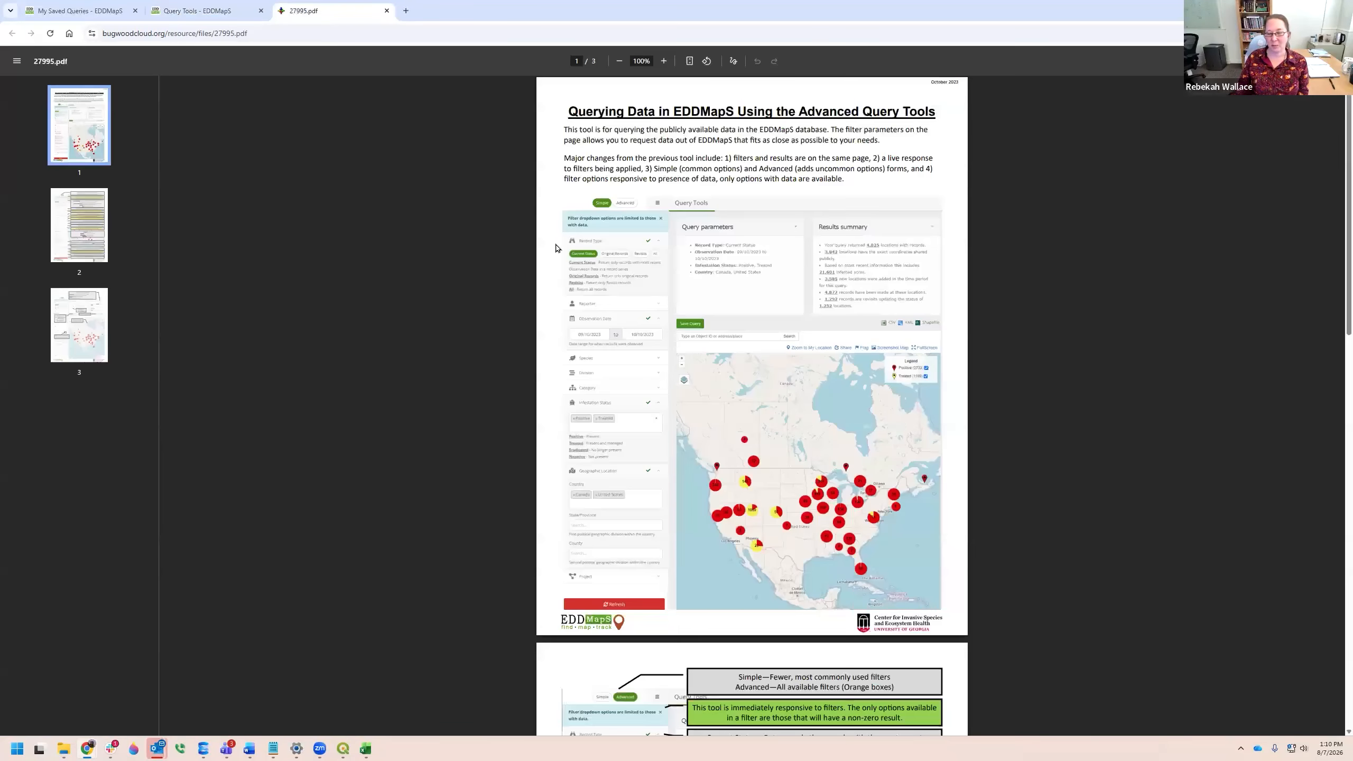
{"action": "scroll", "coordinate": [653, 402], "scroll_direction": "down", "scroll_amount": 10}
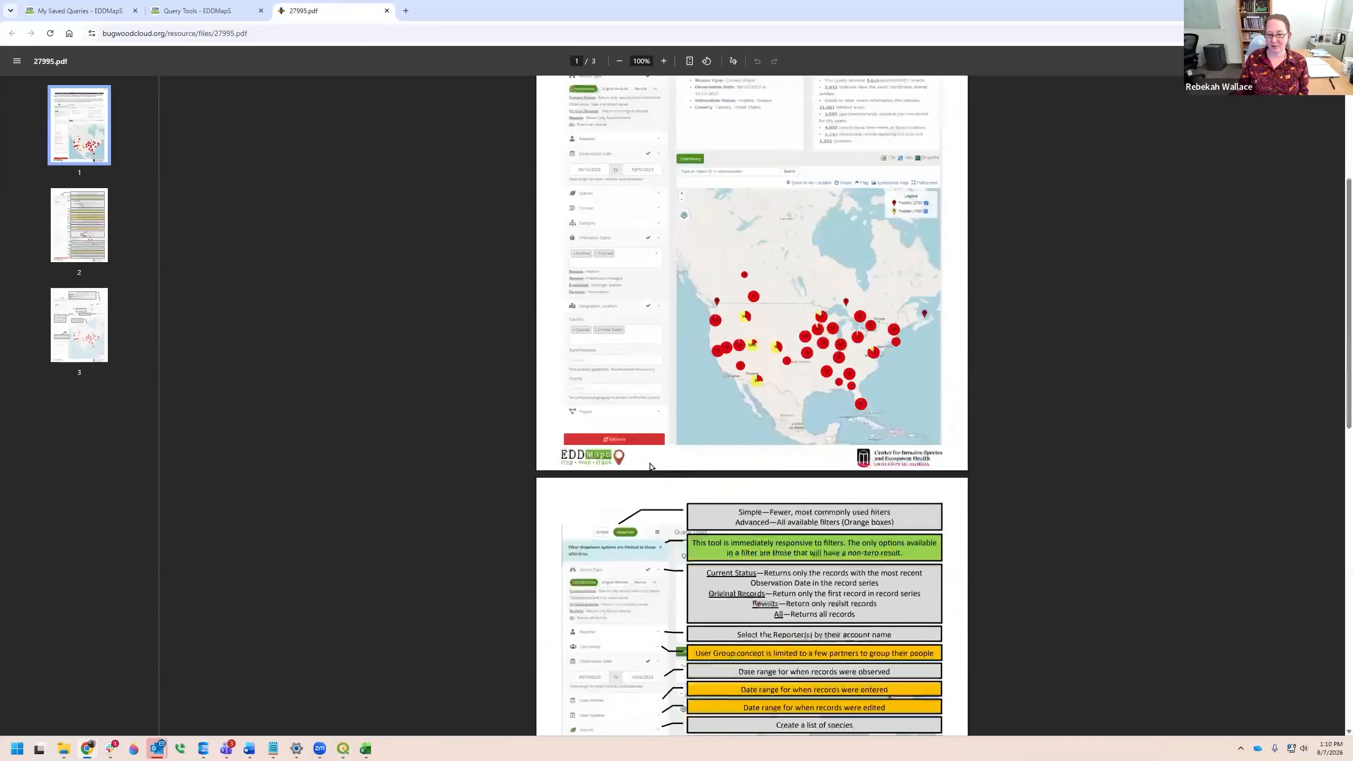
{"action": "scroll", "coordinate": [661, 459], "scroll_direction": "down", "scroll_amount": 6}
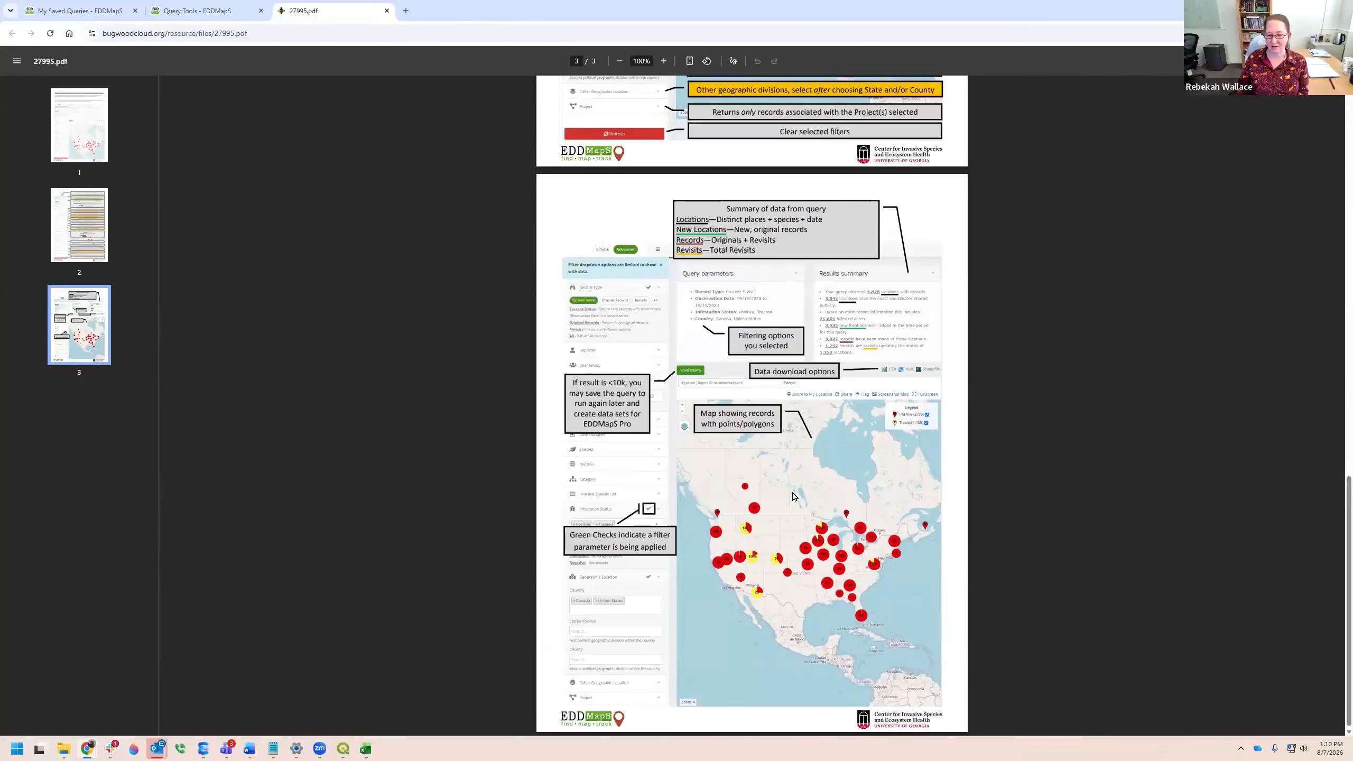
{"action": "scroll", "coordinate": [781, 314], "scroll_direction": "up", "scroll_amount": 7}
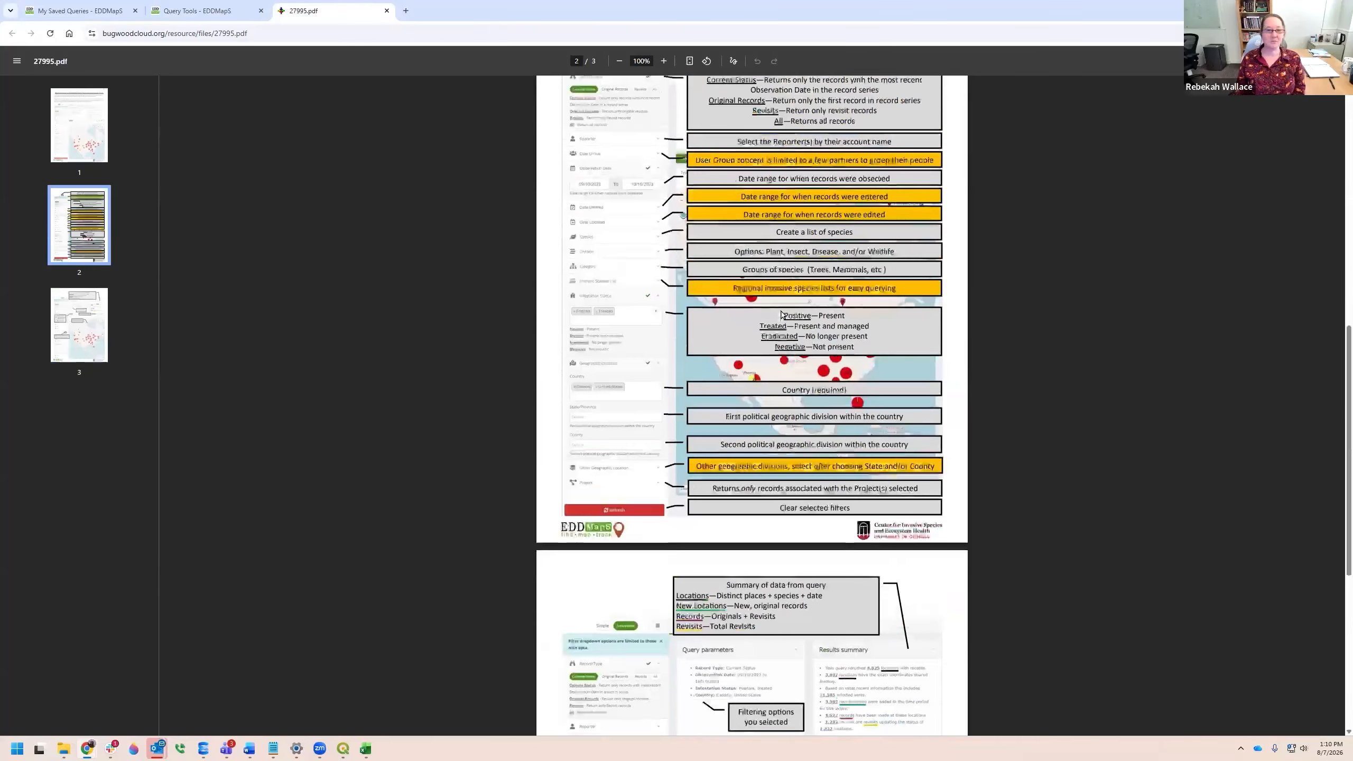
{"action": "scroll", "coordinate": [781, 315], "scroll_direction": "up", "scroll_amount": 10}
{"action": "left_click", "coordinate": [213, 11]}
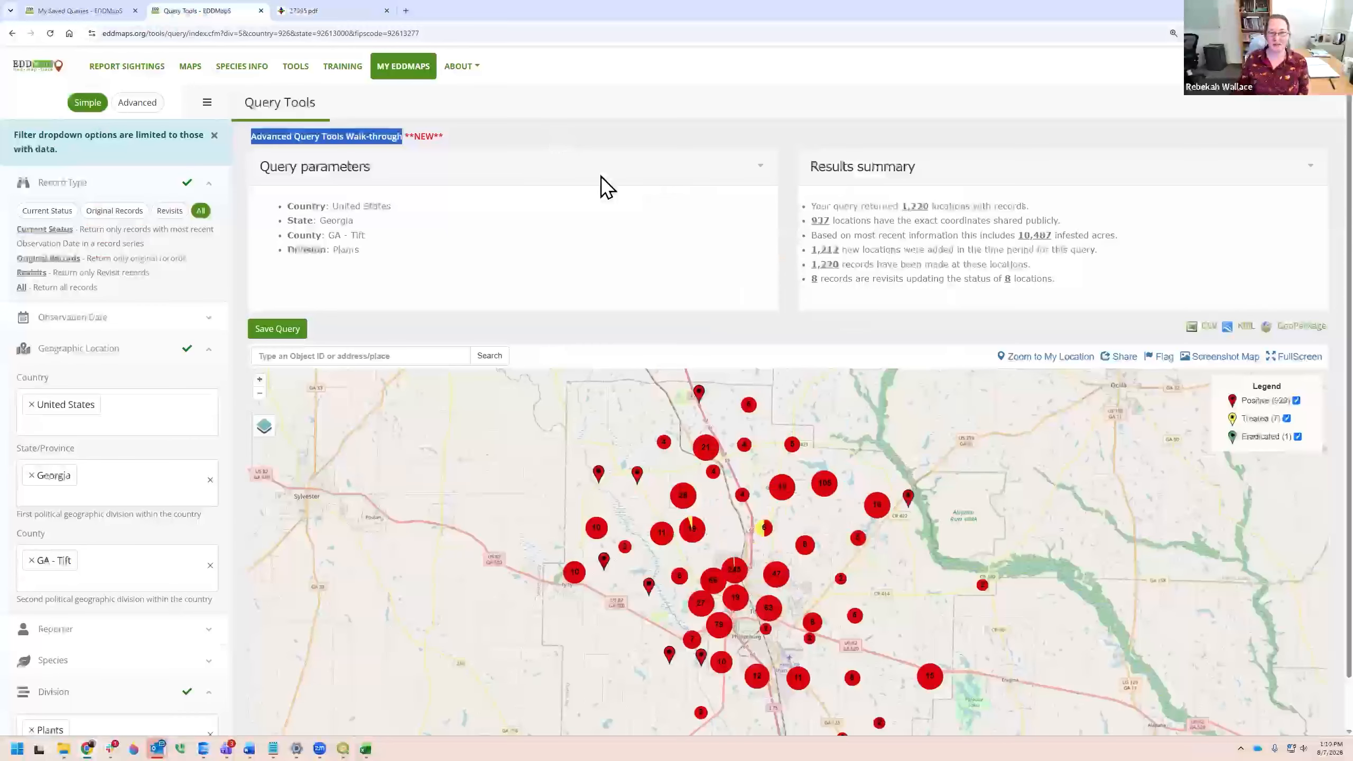
{"action": "left_click", "coordinate": [387, 10]}
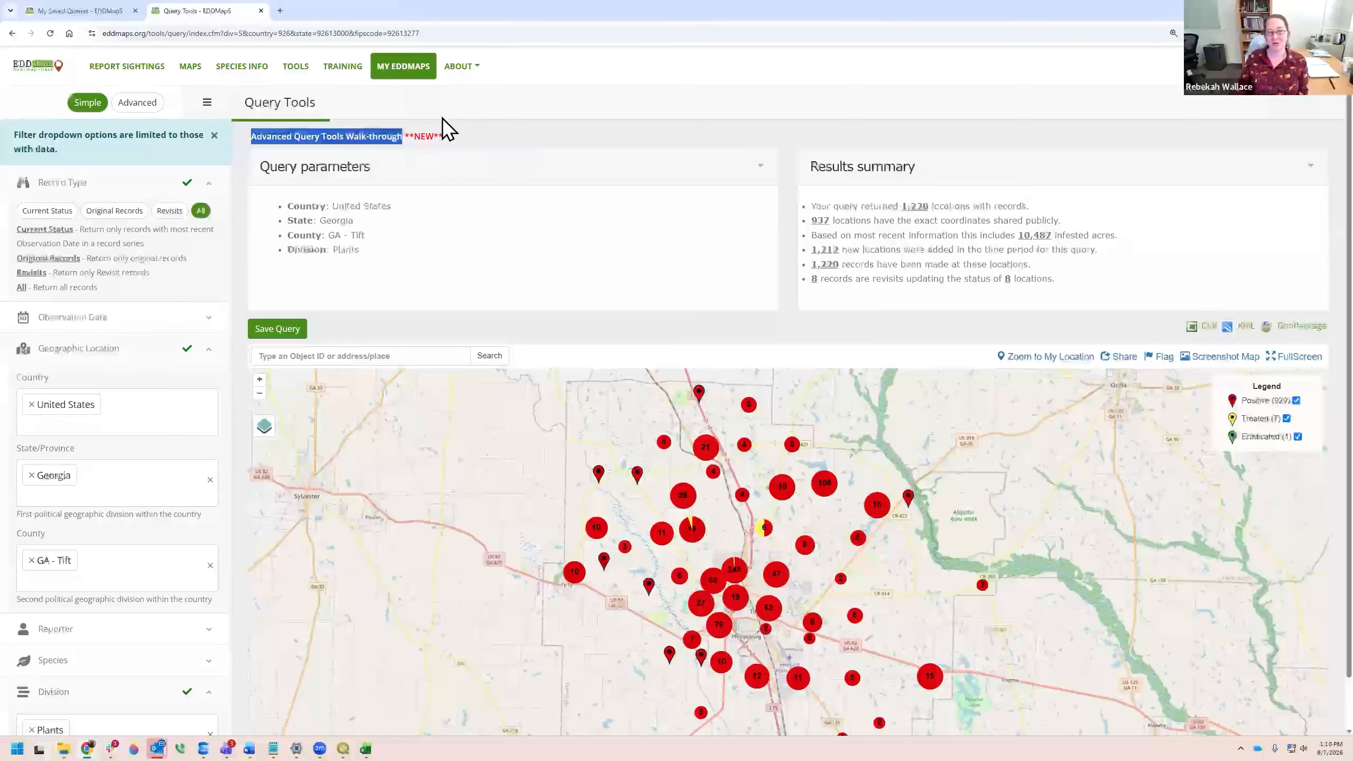
- Open the EDDMapS training support portal, and return to the My Saved Queries page
{"action": "left_click", "coordinate": [343, 71]}
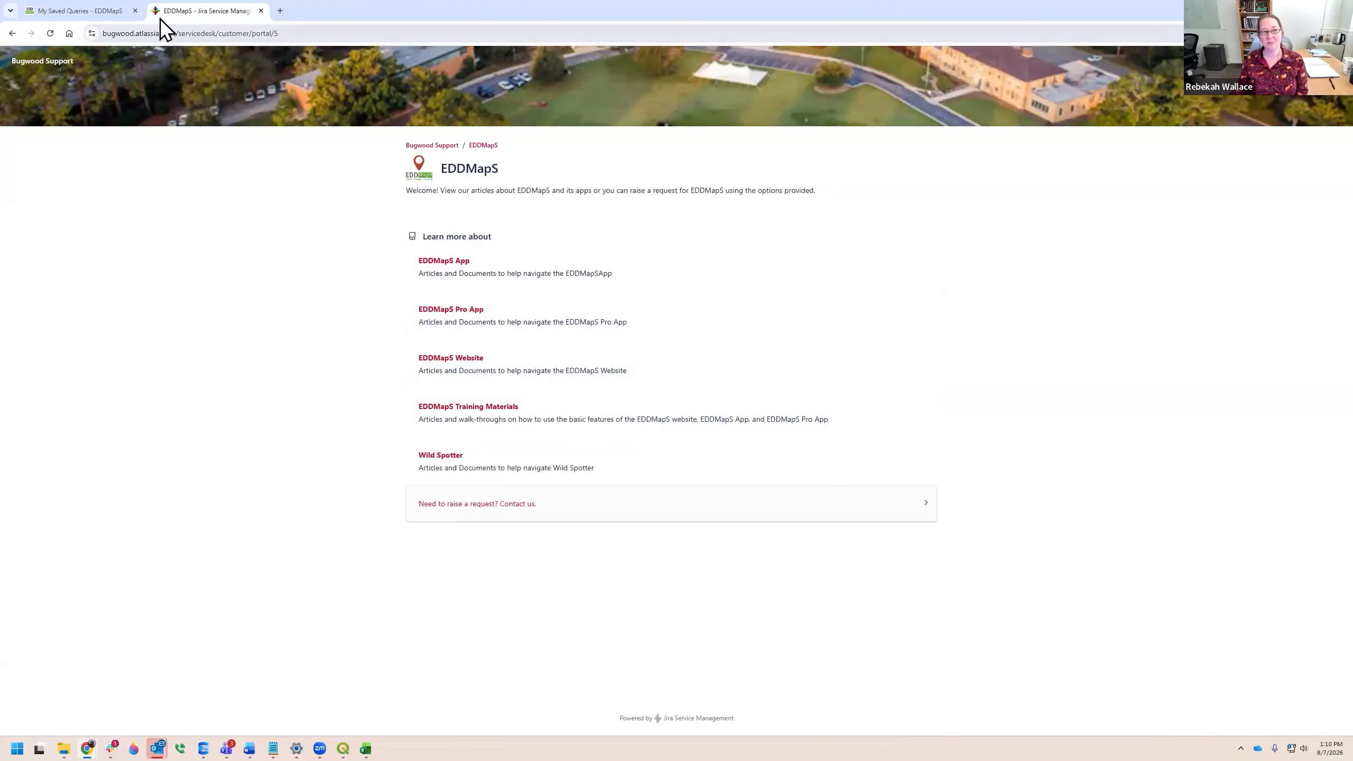
{"action": "left_click", "coordinate": [106, 18]}
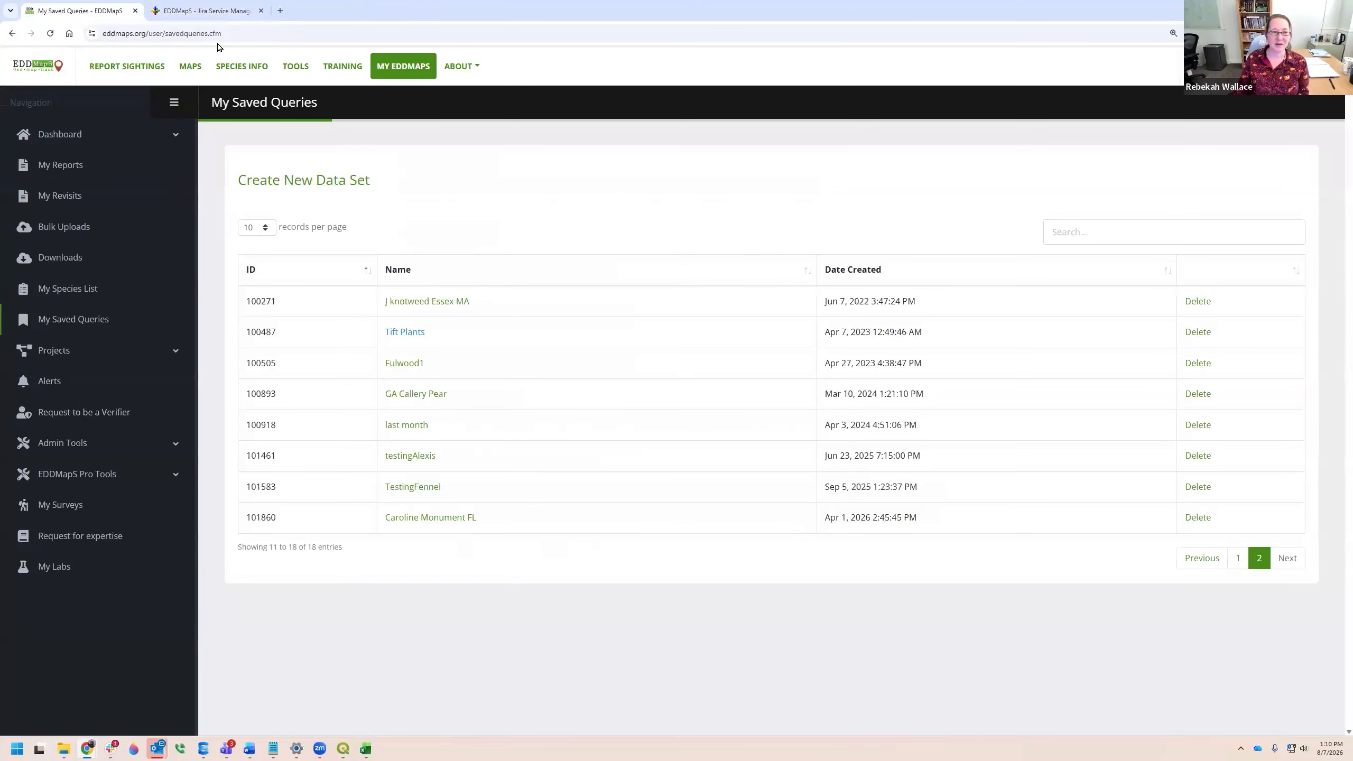
- Open the EDDMapS Query tool from the site's Tools page
{"action": "left_click", "coordinate": [305, 69]}
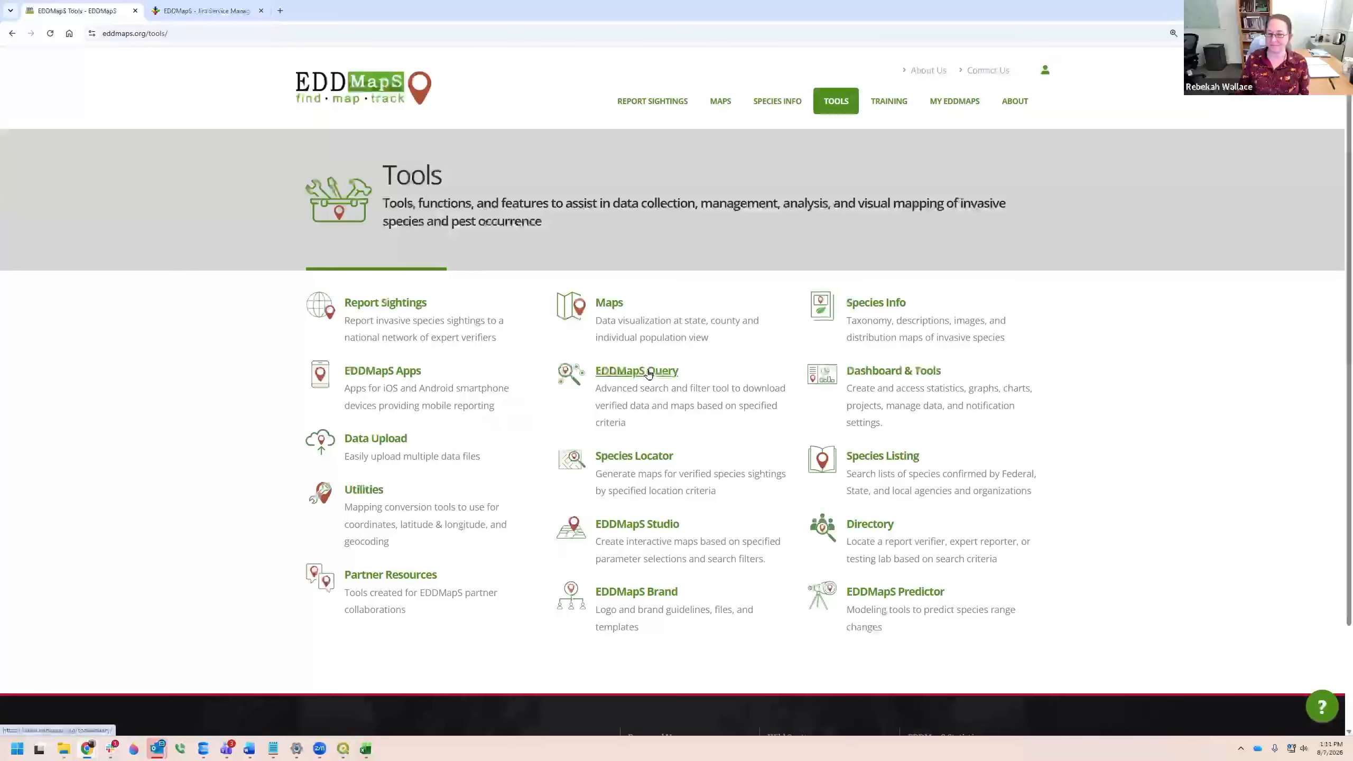
{"action": "left_click", "coordinate": [644, 371]}
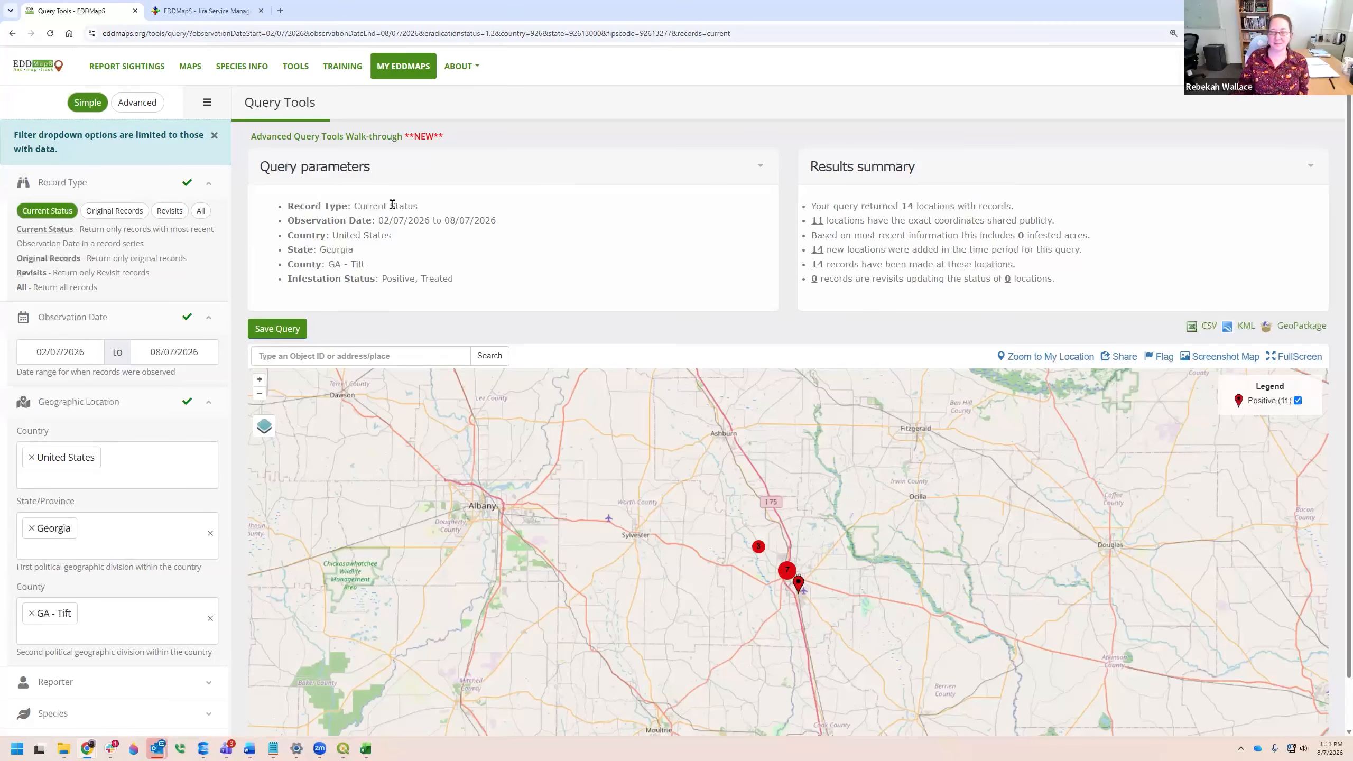
- Go to the training support portal and open the EDDMapS Pro App Walk-Through article among the EDDMapS Pro App articles
{"action": "left_click", "coordinate": [326, 69]}
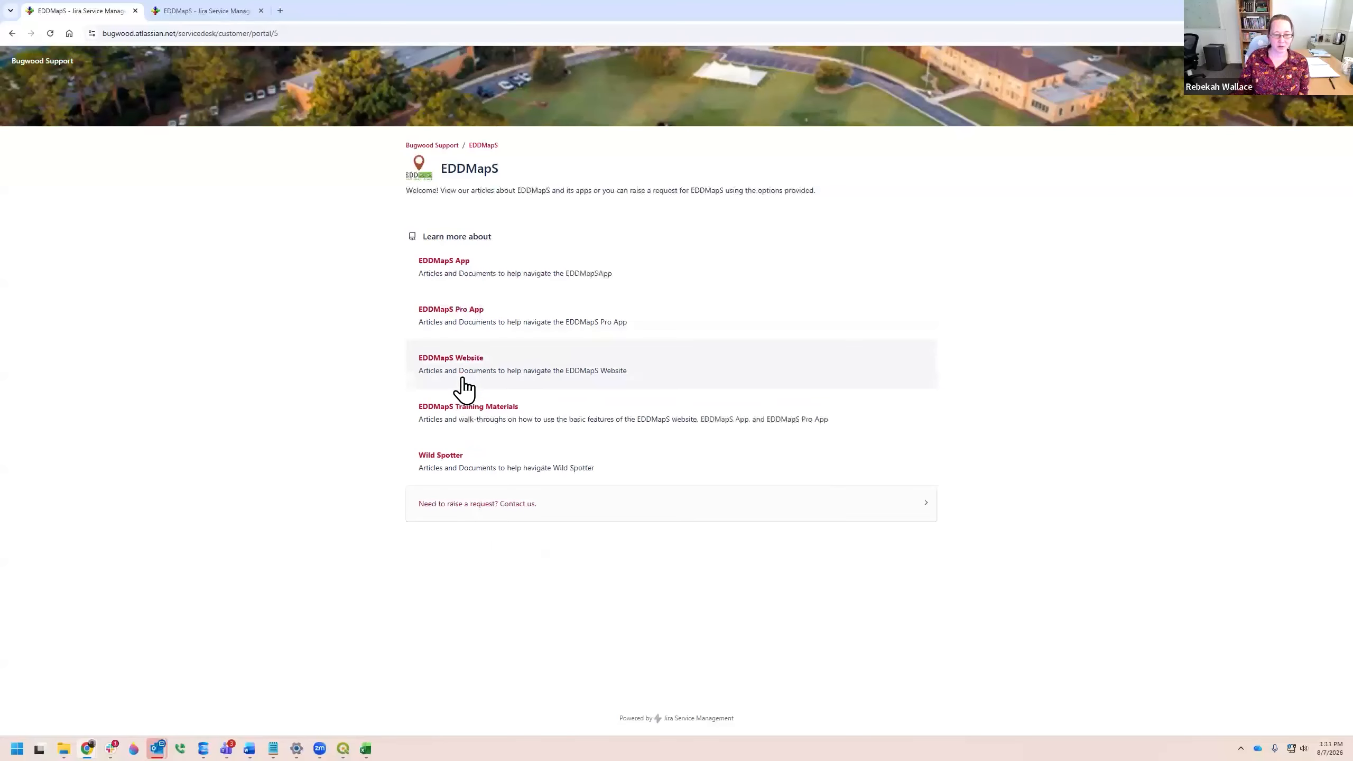
{"action": "left_click", "coordinate": [461, 312]}
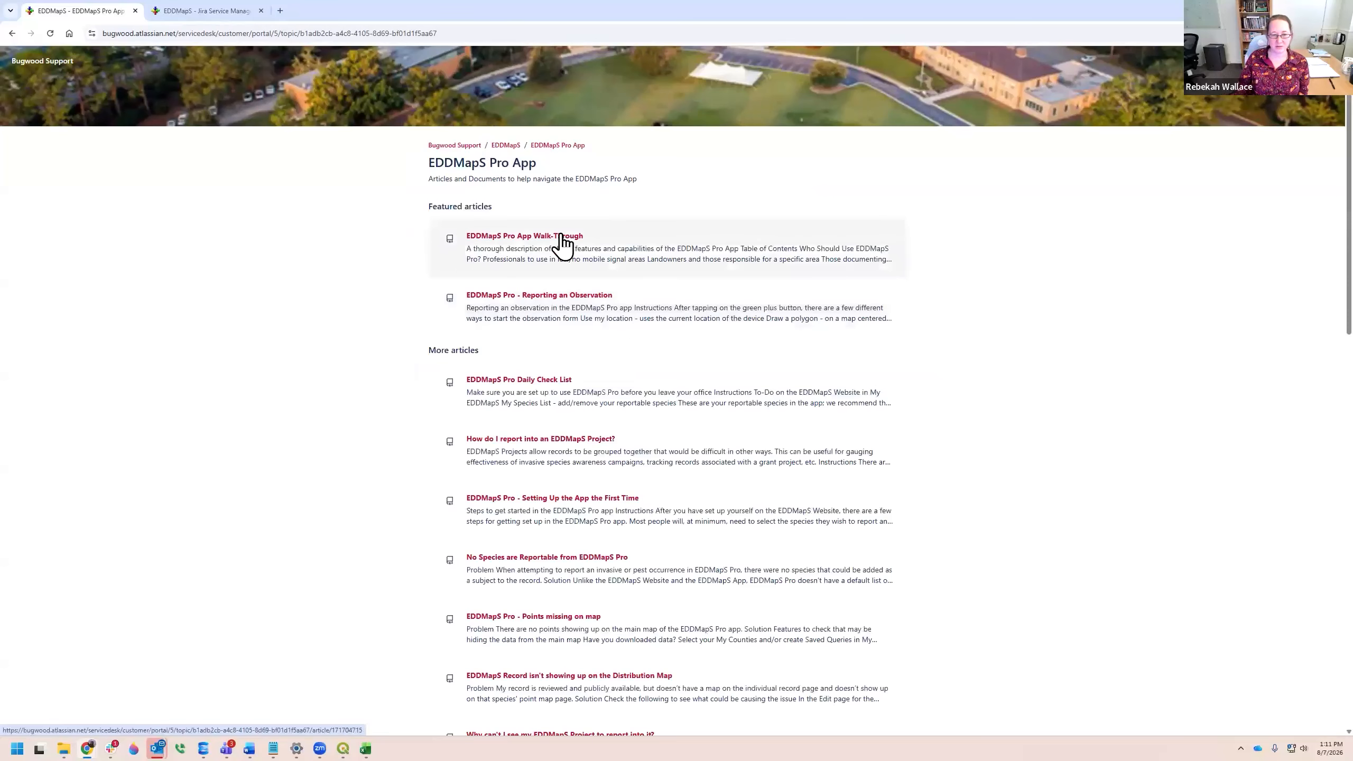
{"action": "left_click", "coordinate": [562, 244]}
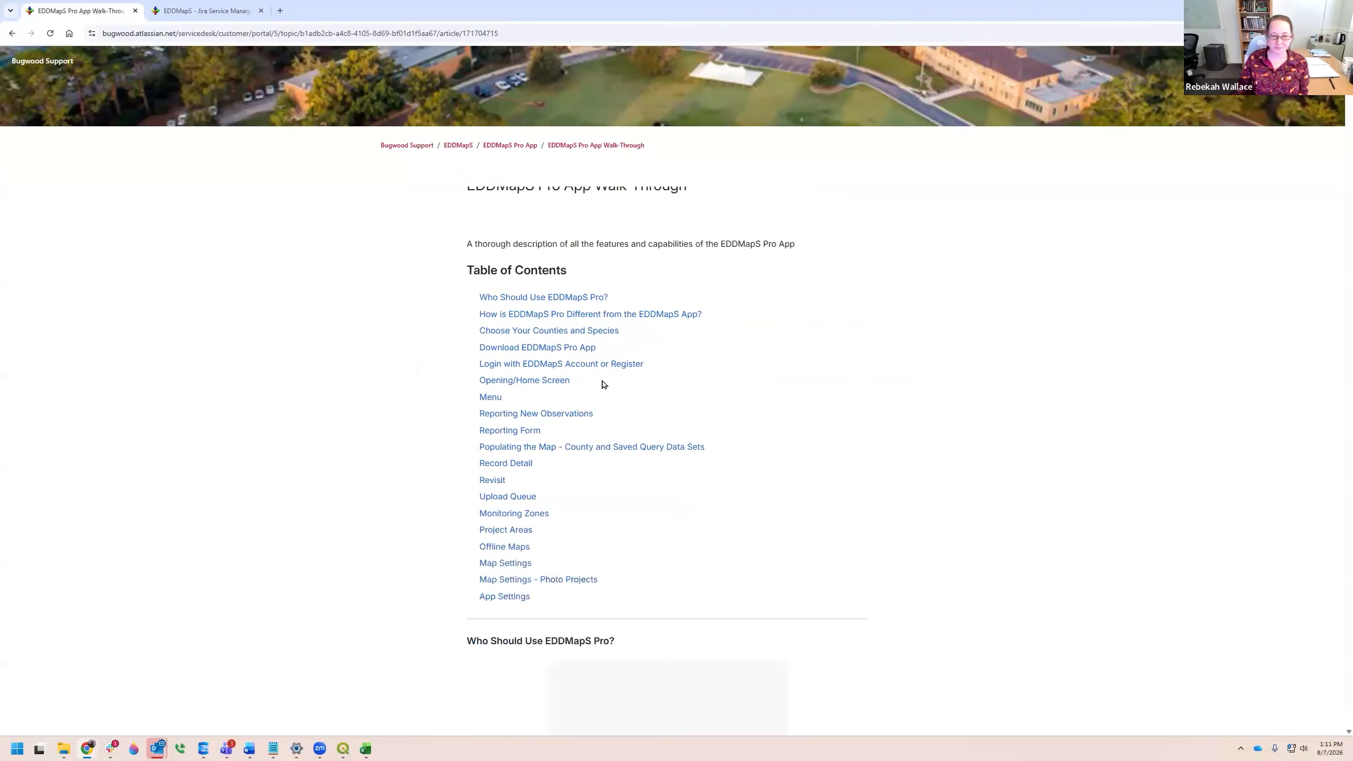
- Look through the opening sections of the Pro App walk-through, down to the Menu section with Saved Query Sets
{"action": "scroll", "coordinate": [697, 424], "scroll_direction": "down", "scroll_amount": 20}
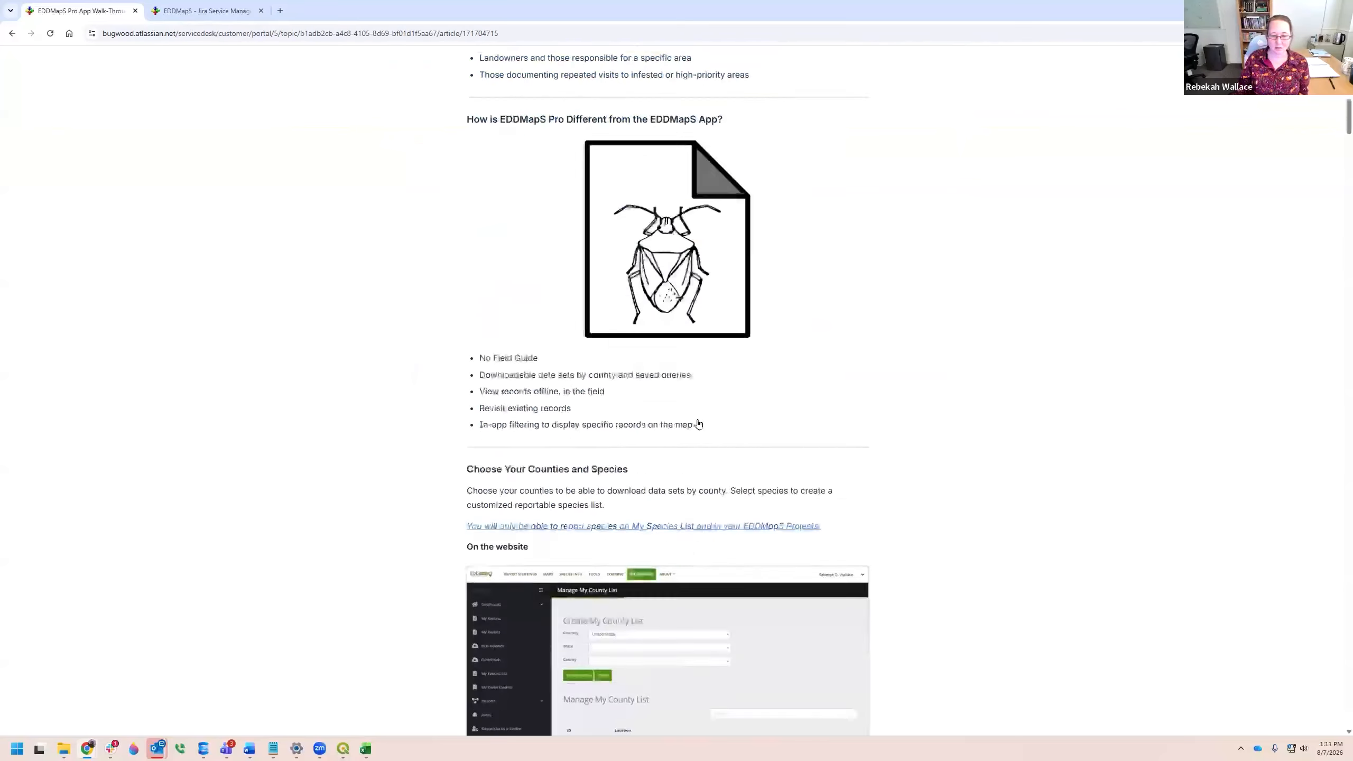
{"action": "scroll", "coordinate": [698, 424], "scroll_direction": "down", "scroll_amount": 20}
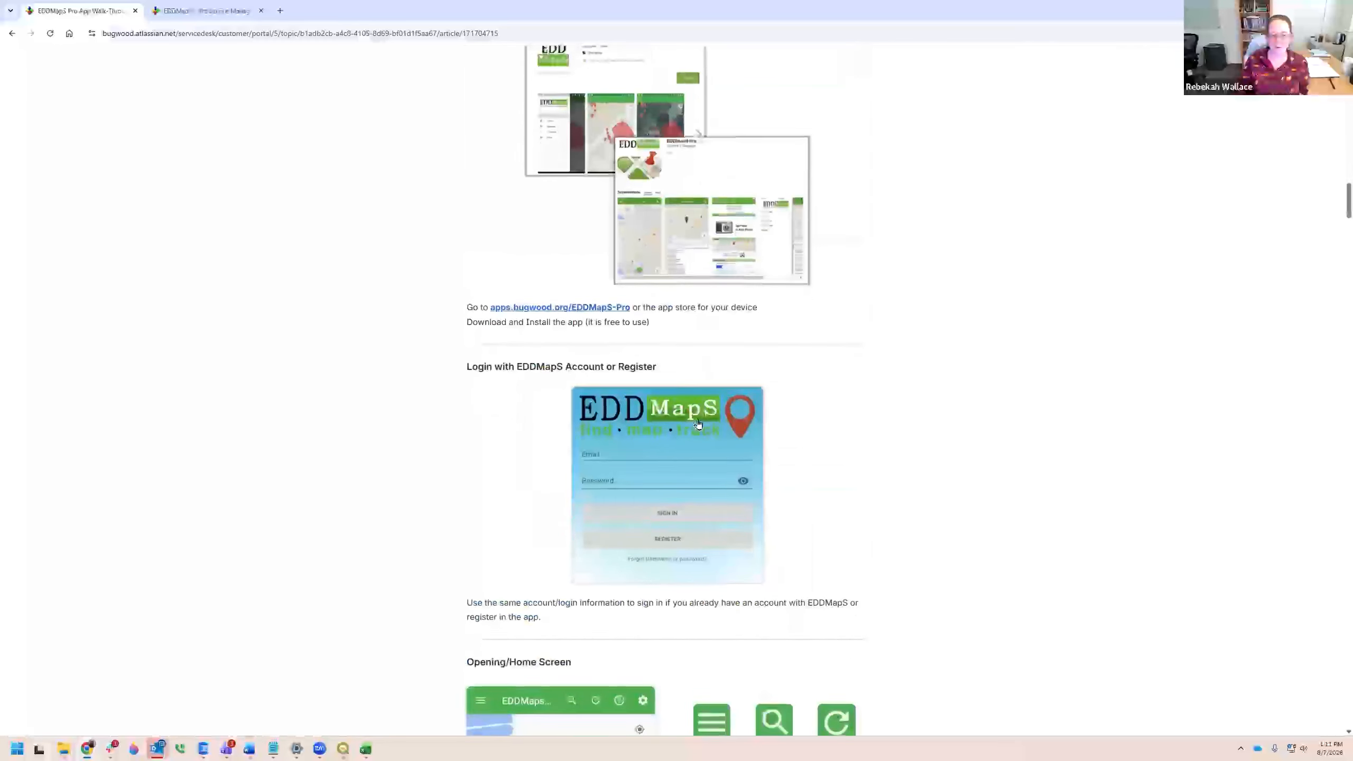
{"action": "scroll", "coordinate": [698, 424], "scroll_direction": "down", "scroll_amount": 3}
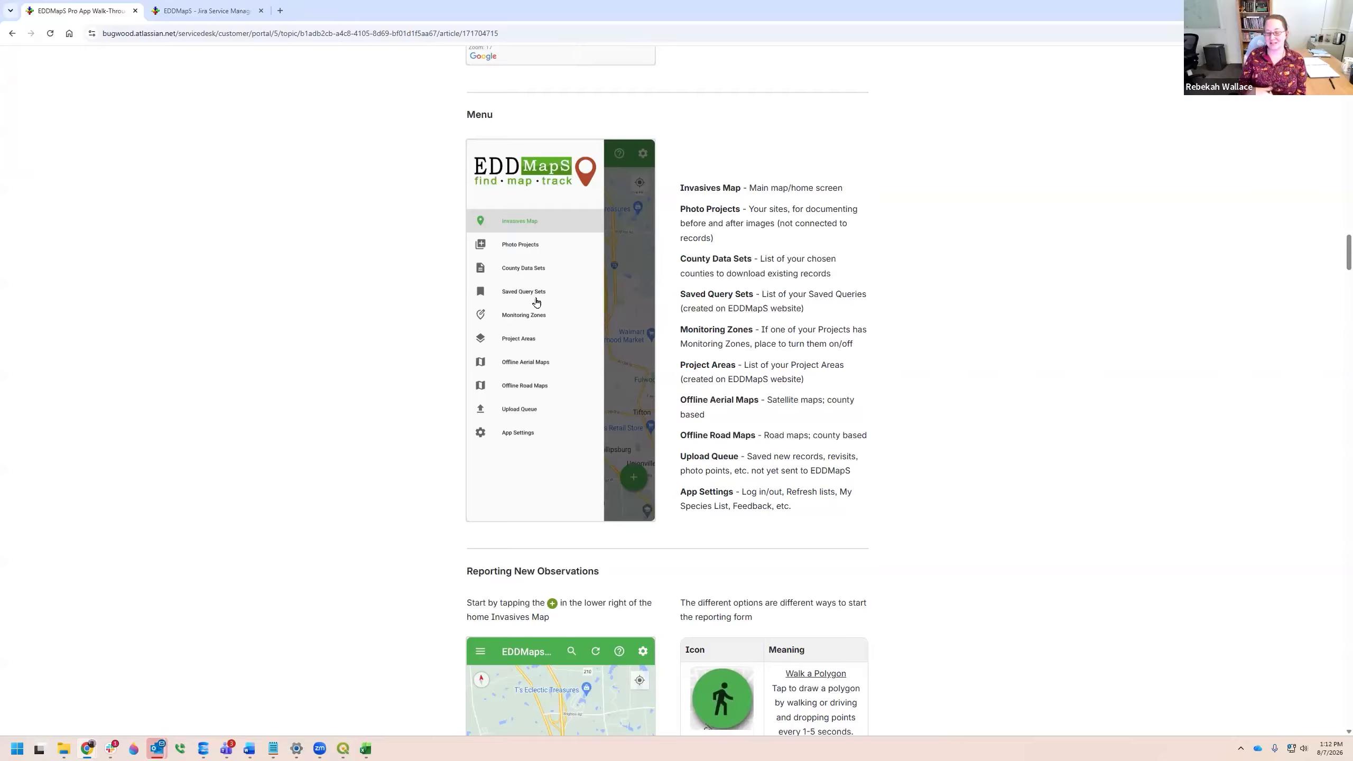
- Examine the walk-through's remaining sections, from reporting observations and saved query data sets through Project Areas to the Map Settings filters
{"action": "scroll", "coordinate": [536, 302], "scroll_direction": "down", "scroll_amount": 15}
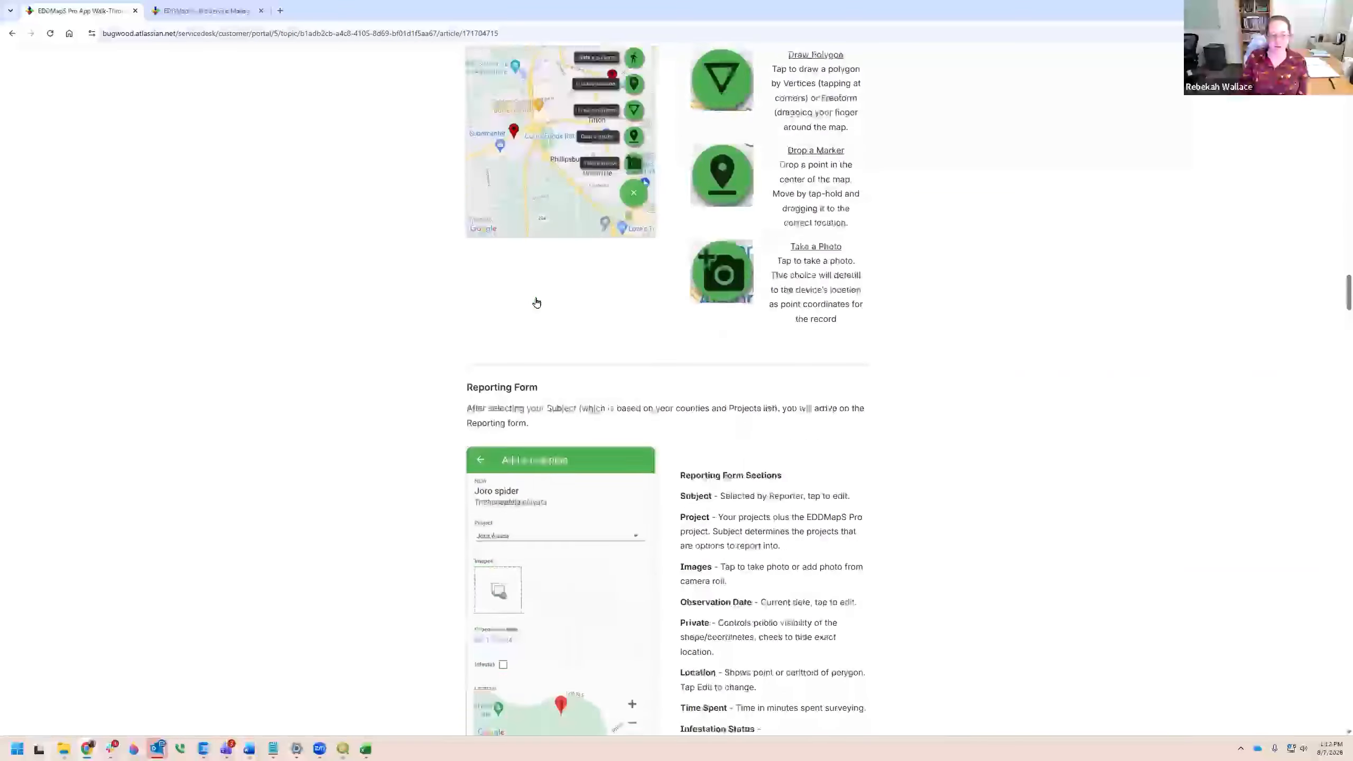
{"action": "scroll", "coordinate": [537, 302], "scroll_direction": "up", "scroll_amount": 16}
{"action": "scroll", "coordinate": [536, 302], "scroll_direction": "up", "scroll_amount": 12}
{"action": "scroll", "coordinate": [536, 302], "scroll_direction": "down", "scroll_amount": 20}
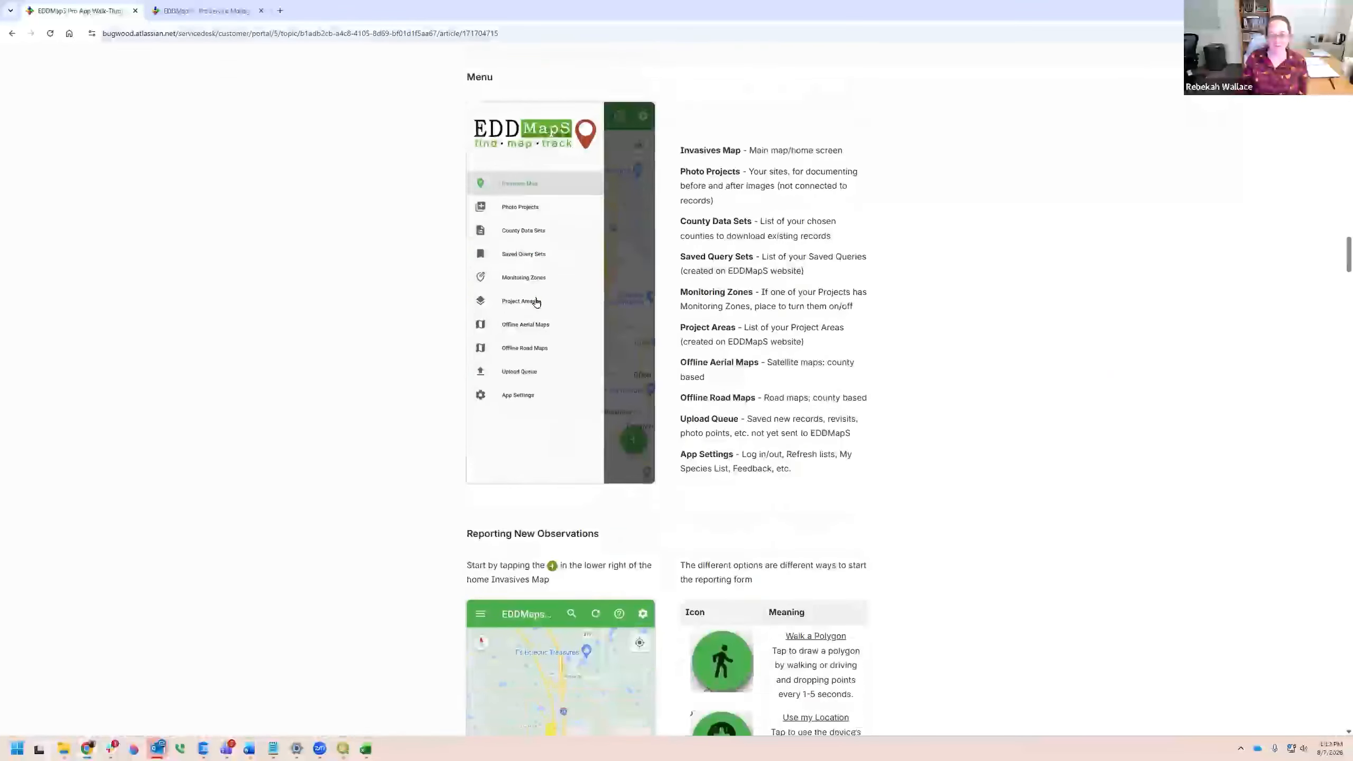
{"action": "scroll", "coordinate": [536, 302], "scroll_direction": "down", "scroll_amount": 20}
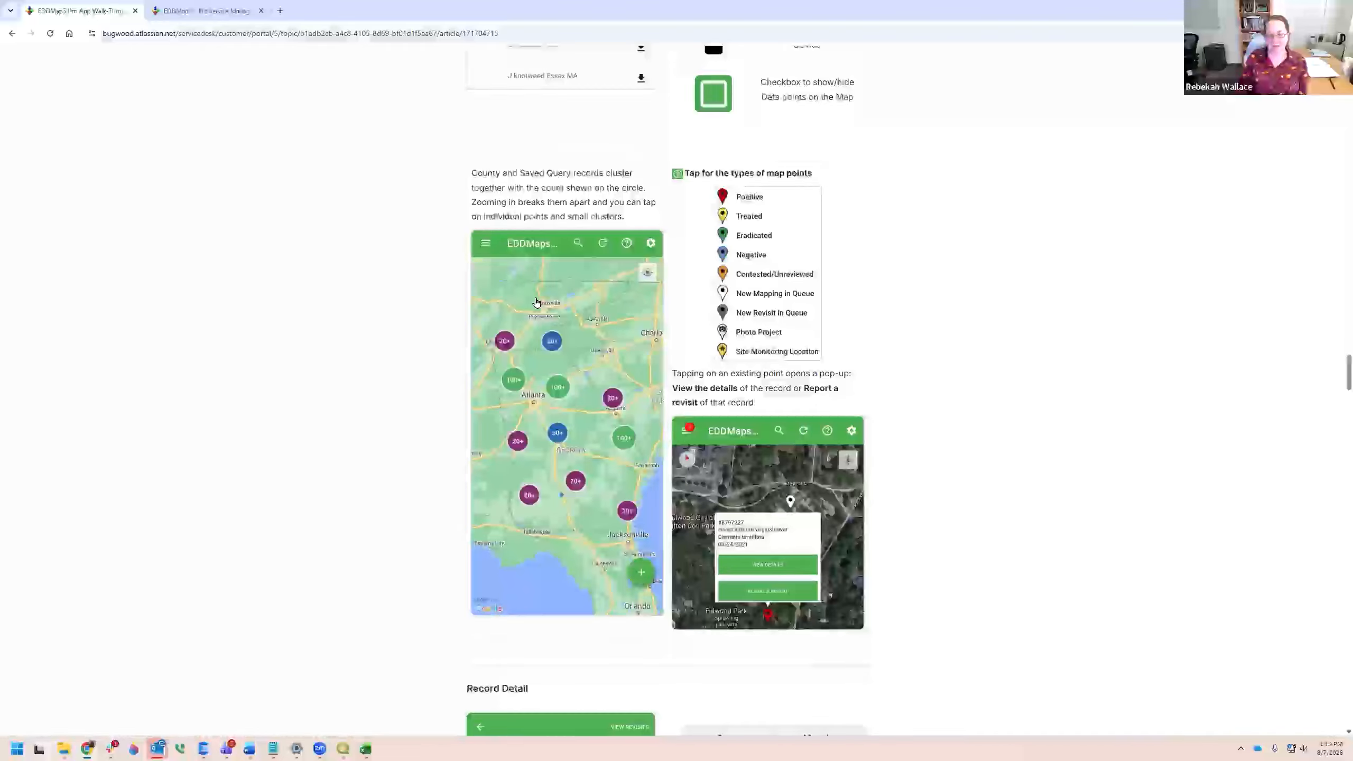
{"action": "scroll", "coordinate": [537, 303], "scroll_direction": "down", "scroll_amount": 20}
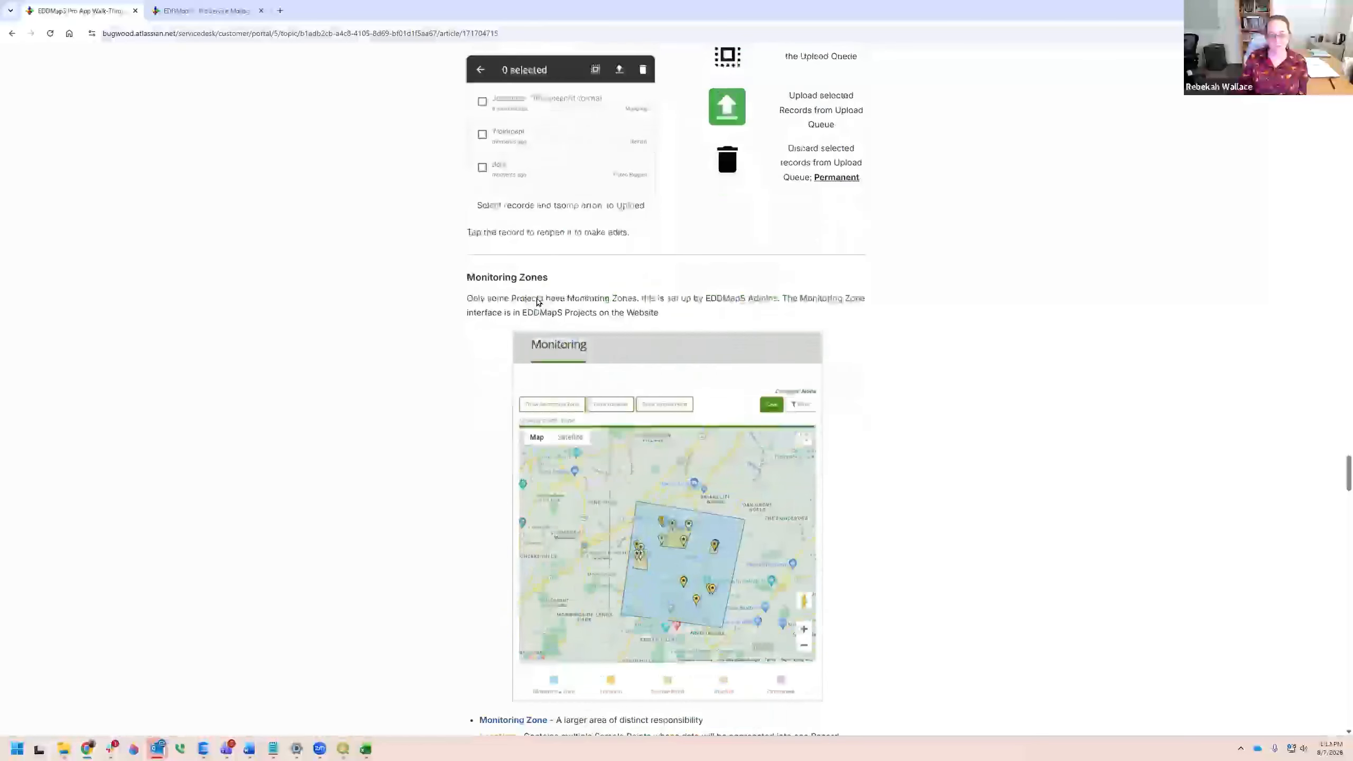
{"action": "scroll", "coordinate": [536, 302], "scroll_direction": "down", "scroll_amount": 20}
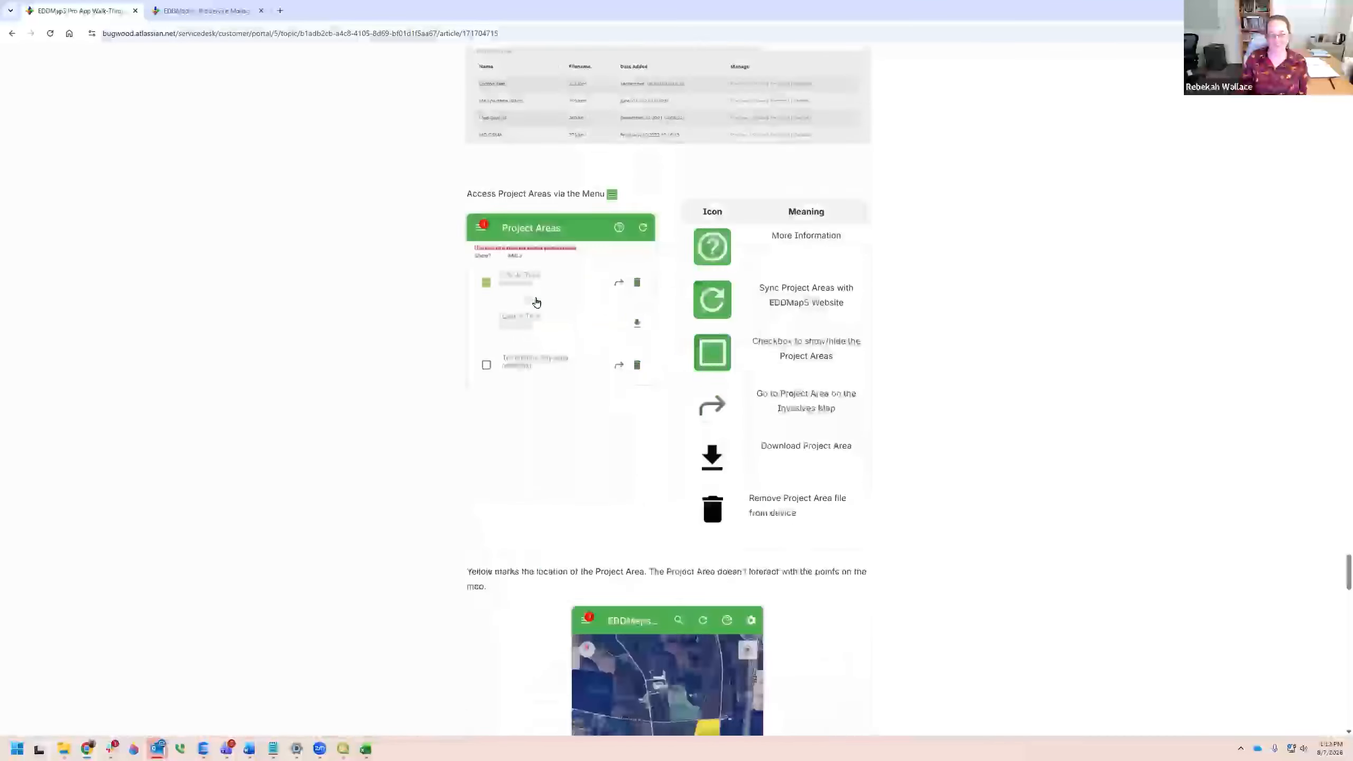
{"action": "scroll", "coordinate": [537, 302], "scroll_direction": "down", "scroll_amount": 20}
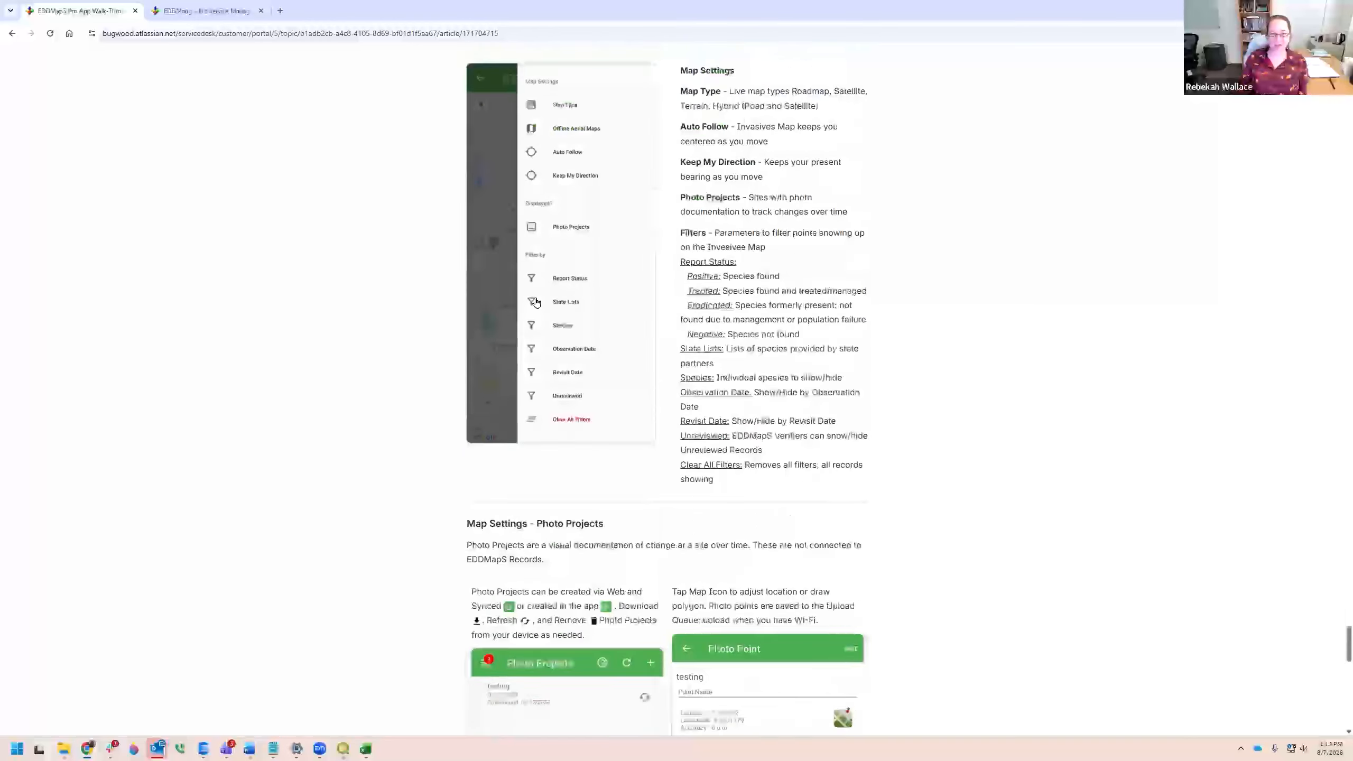
{"action": "scroll", "coordinate": [536, 302], "scroll_direction": "up", "scroll_amount": 13}
{"action": "scroll", "coordinate": [638, 328], "scroll_direction": "down", "scroll_amount": 2}
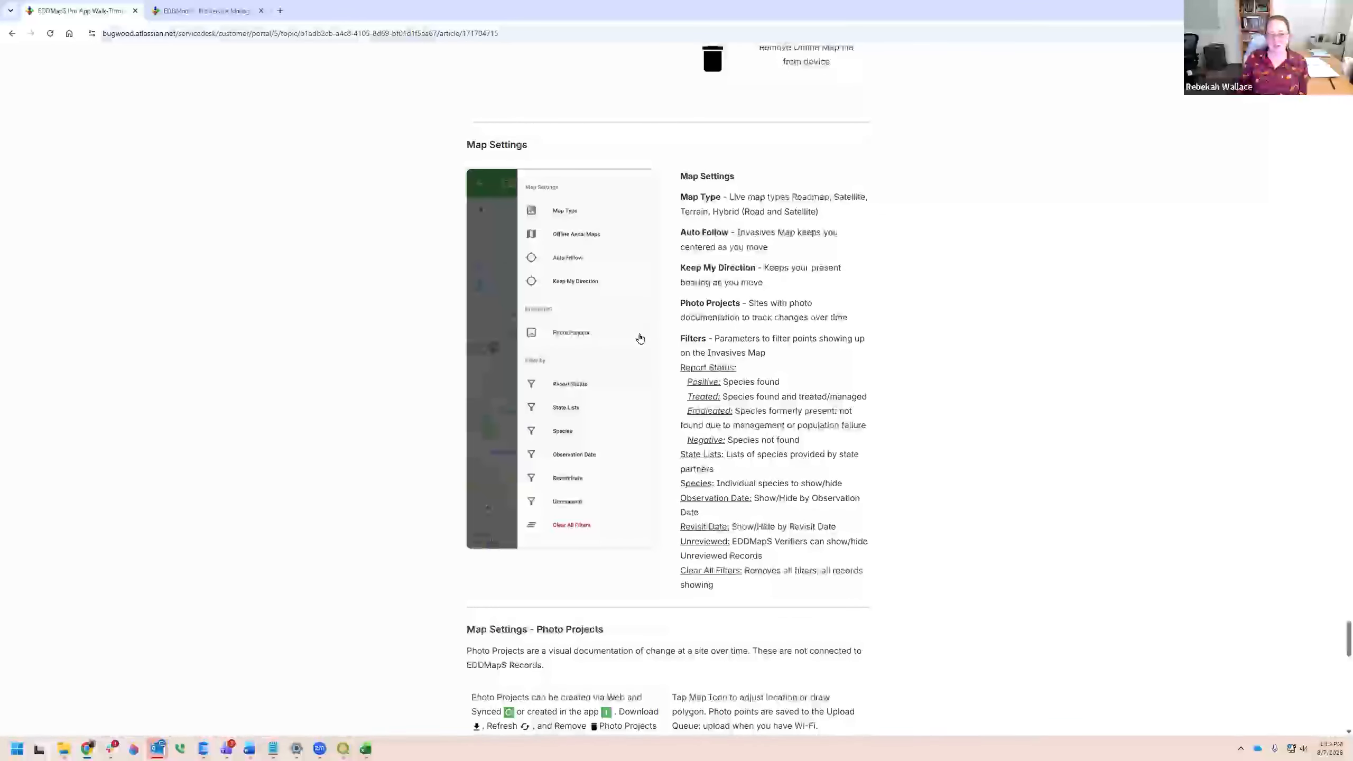